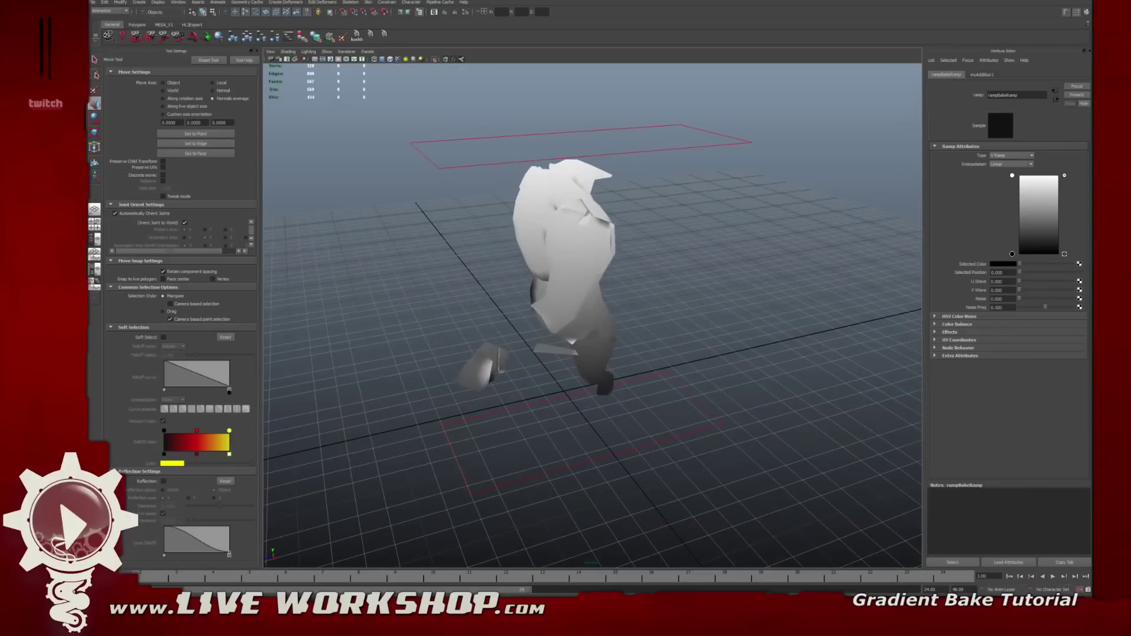
- Switch to Photoshop and reposition the floating gradient texture document within the workspace
{"action": "key", "text": "alt+Tab"}
{"action": "left_click_drag", "start_coordinate": [605, 30], "coordinate": [641, 32]}
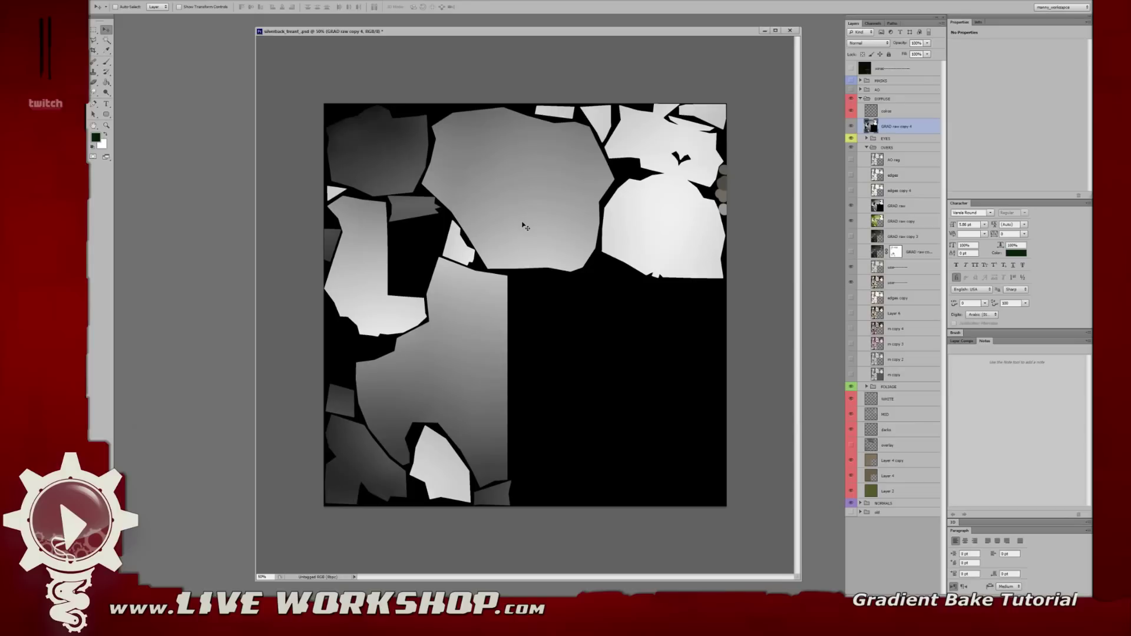
{"action": "left_click_drag", "start_coordinate": [493, 36], "coordinate": [486, 36]}
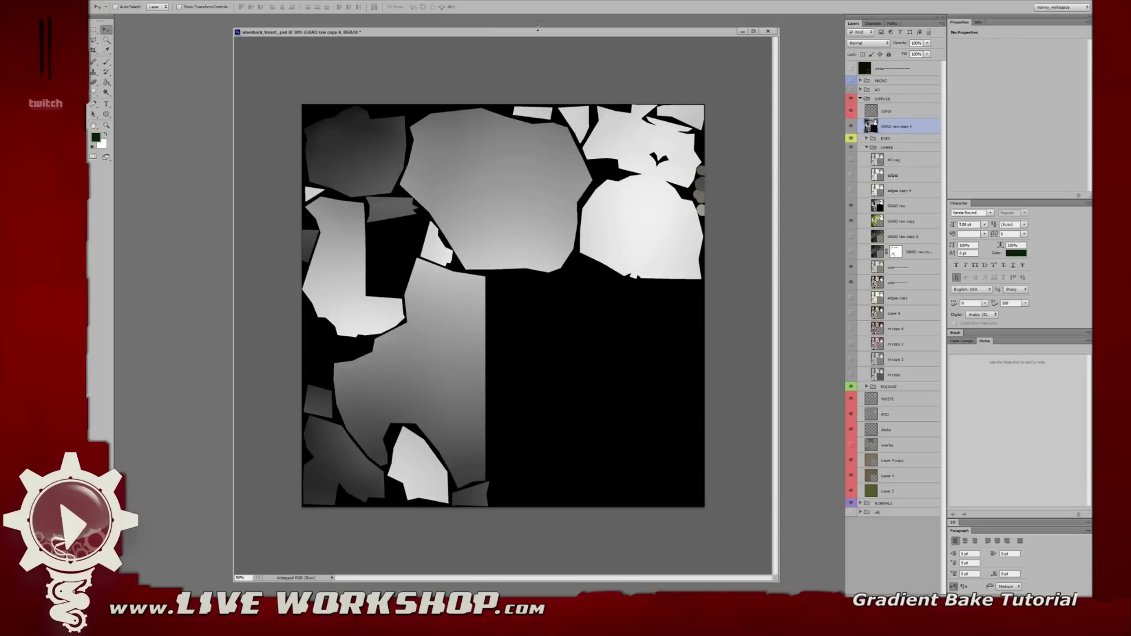
{"action": "left_click_drag", "start_coordinate": [537, 35], "coordinate": [529, 30]}
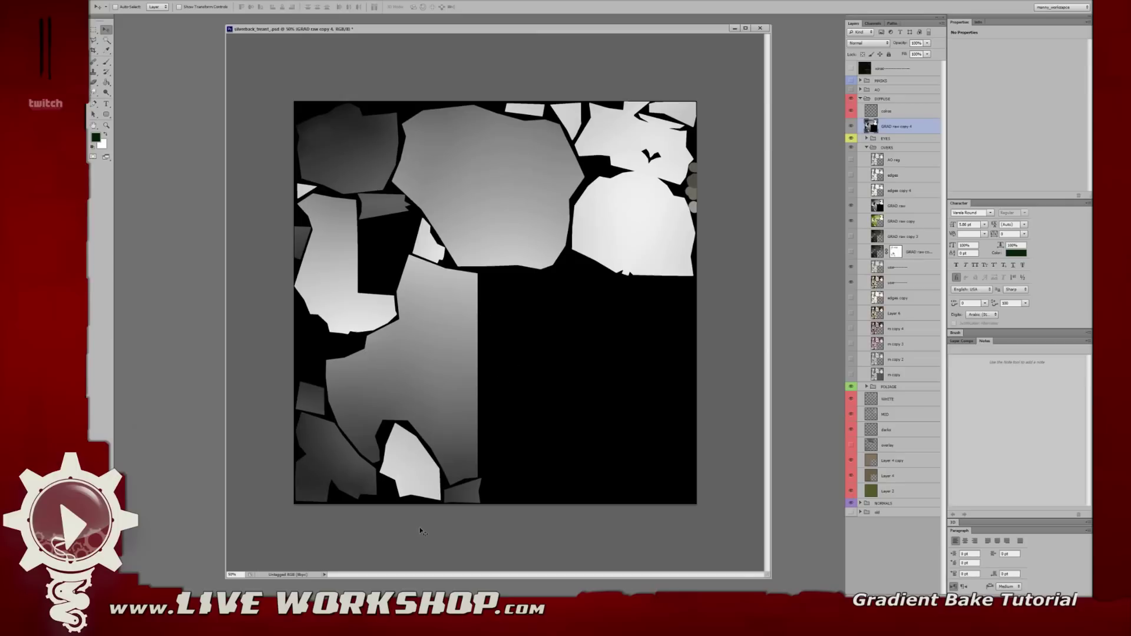
- Switch to Softimage, clear the mesh selection and turn on visibility for the hidden treant and grass layers
{"action": "key", "text": "alt+Tab"}
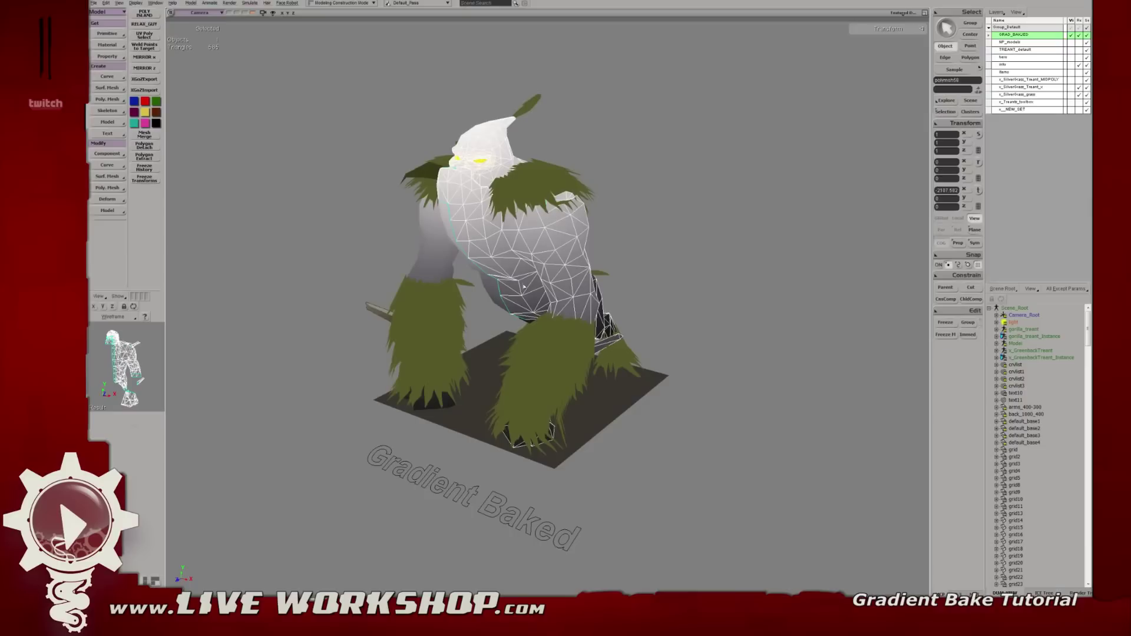
{"action": "middle_click_drag", "start_coordinate": [700, 174], "coordinate": [614, 231]}
{"action": "left_click", "coordinate": [668, 193]}
{"action": "middle_click_drag", "start_coordinate": [438, 159], "coordinate": [519, 253]}
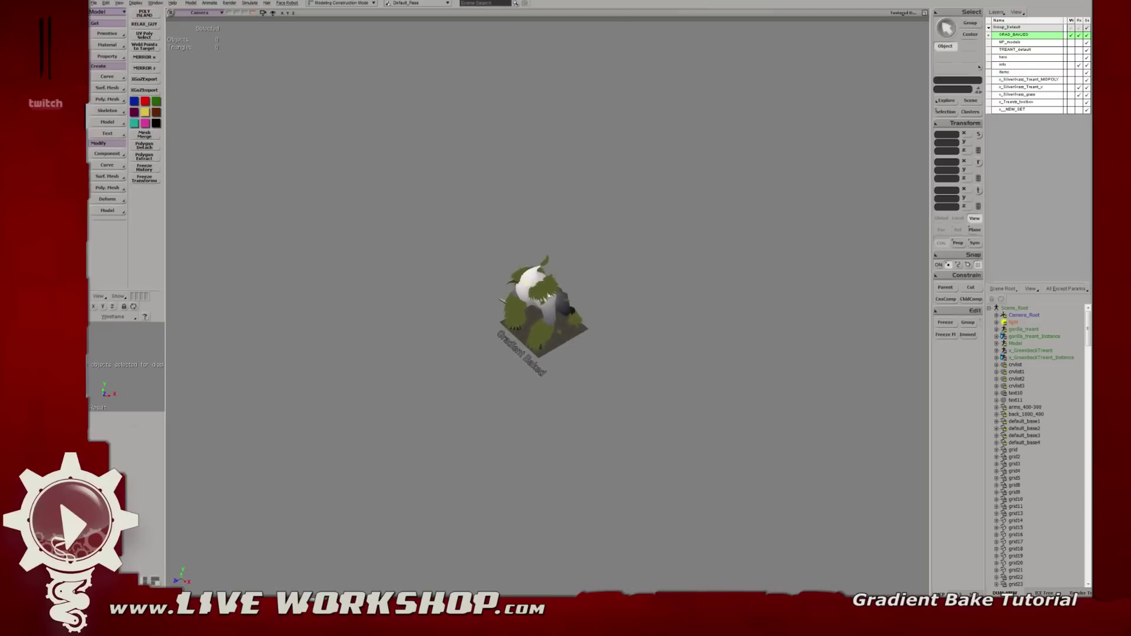
{"action": "middle_click_drag", "start_coordinate": [565, 282], "coordinate": [596, 242]}
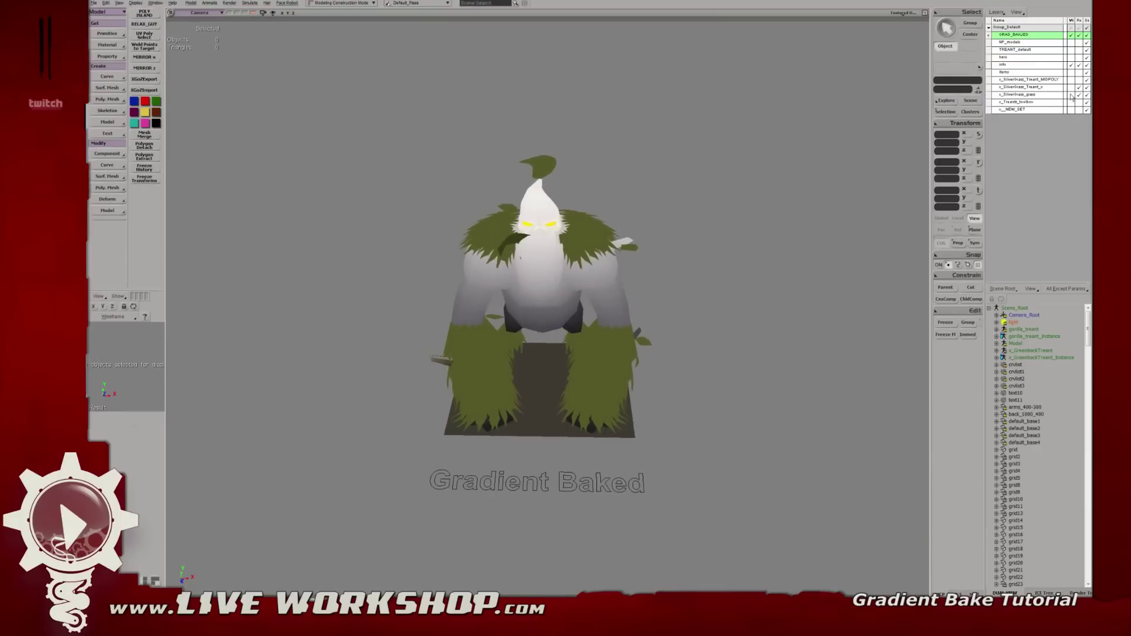
{"action": "left_click_drag", "start_coordinate": [1070, 89], "coordinate": [1071, 95]}
- Examine the treant variants labelled Gradient Baked, Gradient Baked + Color Map, and Gradient Baked + Color Map + Color on Gradient
{"action": "middle_click_drag", "start_coordinate": [582, 163], "coordinate": [665, 165]}
{"action": "mouse_move", "coordinate": [665, 165]}
{"action": "middle_mouse_down"}
{"action": "mouse_move", "coordinate": [557, 149]}
{"action": "mouse_move", "coordinate": [673, 151]}
{"action": "middle_mouse_up"}
{"action": "mouse_move", "coordinate": [586, 202]}
{"action": "middle_mouse_down"}
{"action": "mouse_move", "coordinate": [606, 179]}
{"action": "mouse_move", "coordinate": [661, 192]}
{"action": "mouse_move", "coordinate": [732, 187]}
{"action": "middle_mouse_up"}
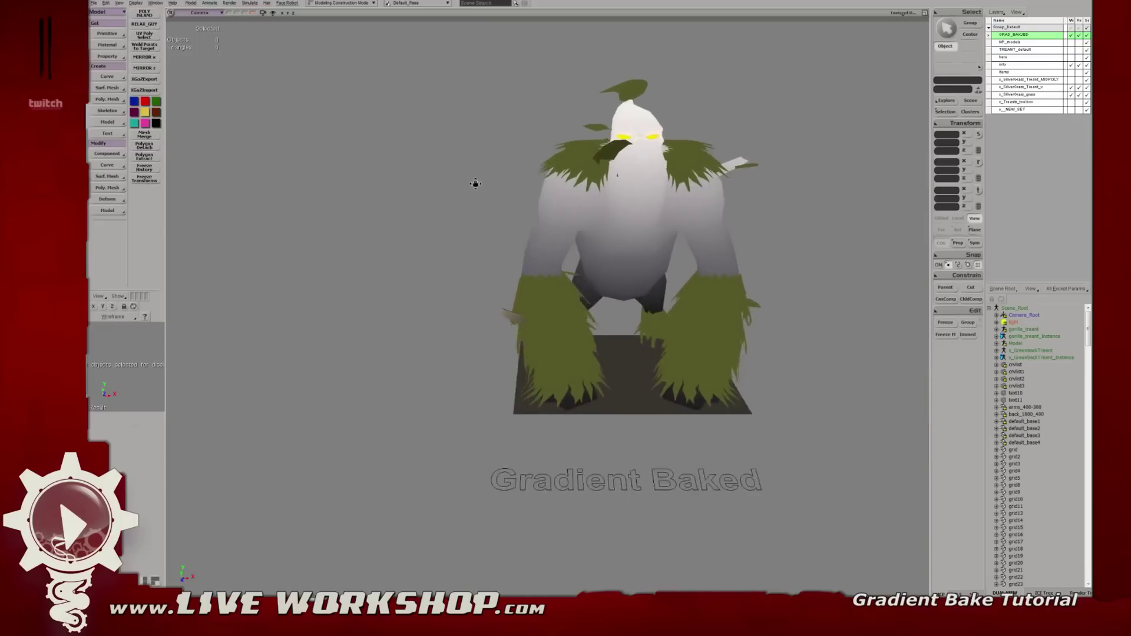
{"action": "mouse_move", "coordinate": [474, 182]}
{"action": "middle_mouse_down"}
{"action": "mouse_move", "coordinate": [757, 207]}
{"action": "mouse_move", "coordinate": [736, 217]}
{"action": "mouse_move", "coordinate": [598, 202]}
{"action": "mouse_move", "coordinate": [730, 217]}
{"action": "mouse_move", "coordinate": [500, 218]}
{"action": "middle_mouse_up"}
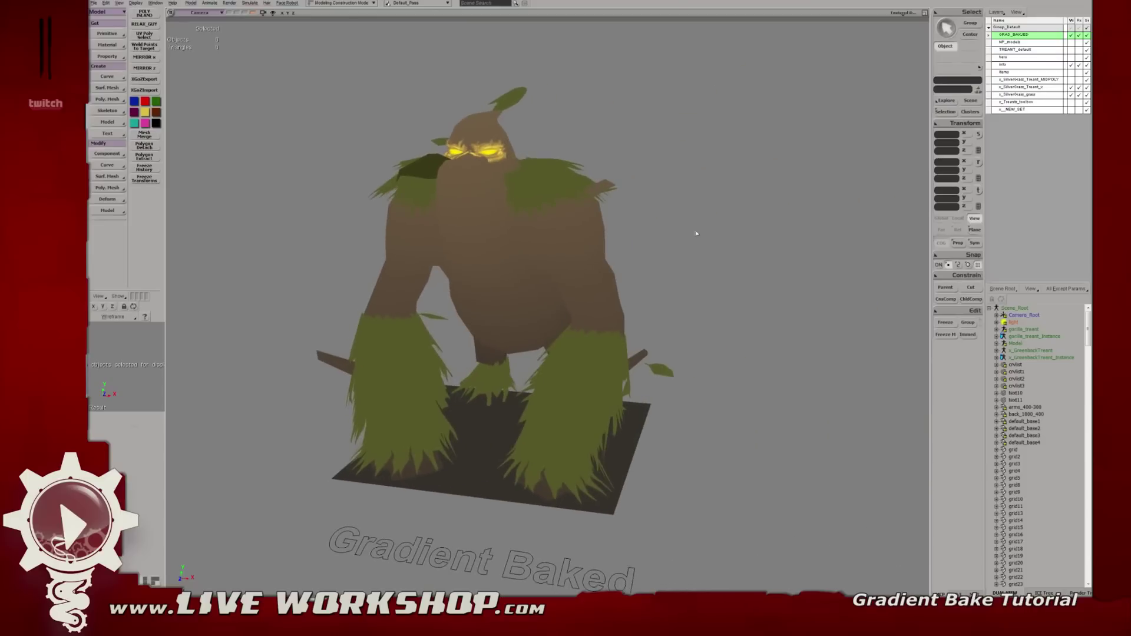
{"action": "middle_click_drag", "start_coordinate": [696, 231], "coordinate": [669, 232]}
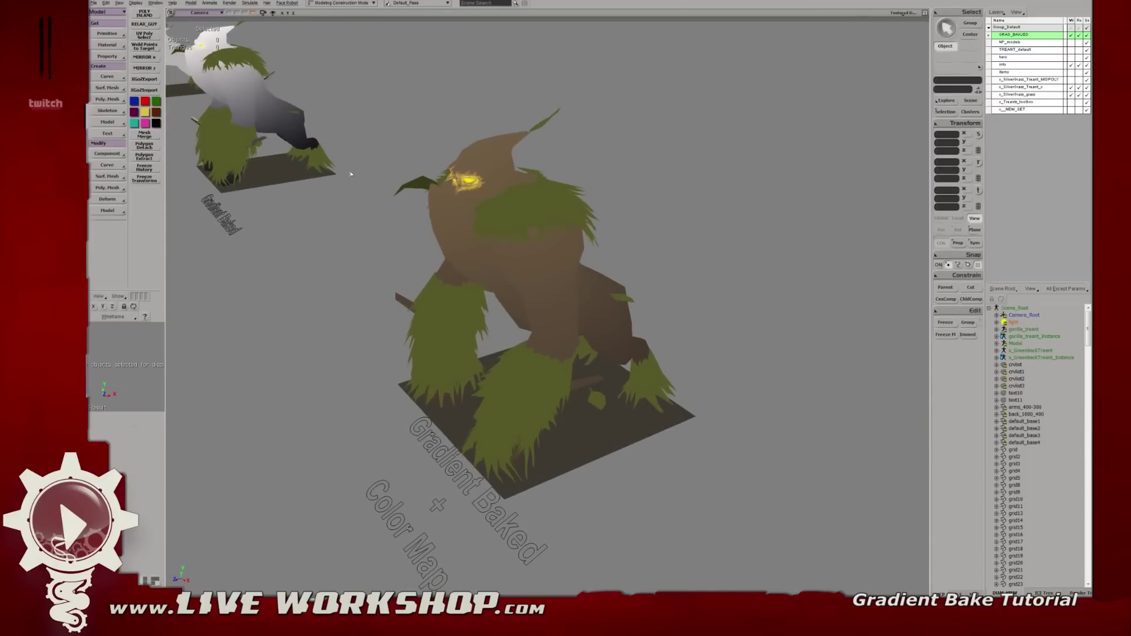
{"action": "middle_click_drag", "start_coordinate": [419, 169], "coordinate": [496, 195]}
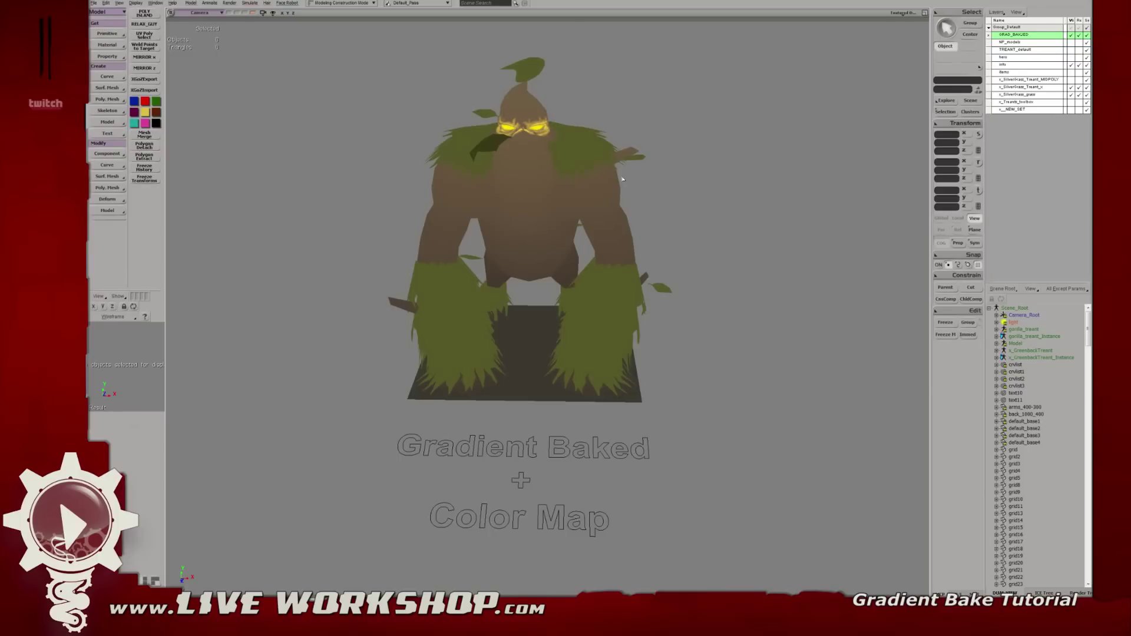
{"action": "middle_click_drag", "start_coordinate": [694, 219], "coordinate": [735, 195]}
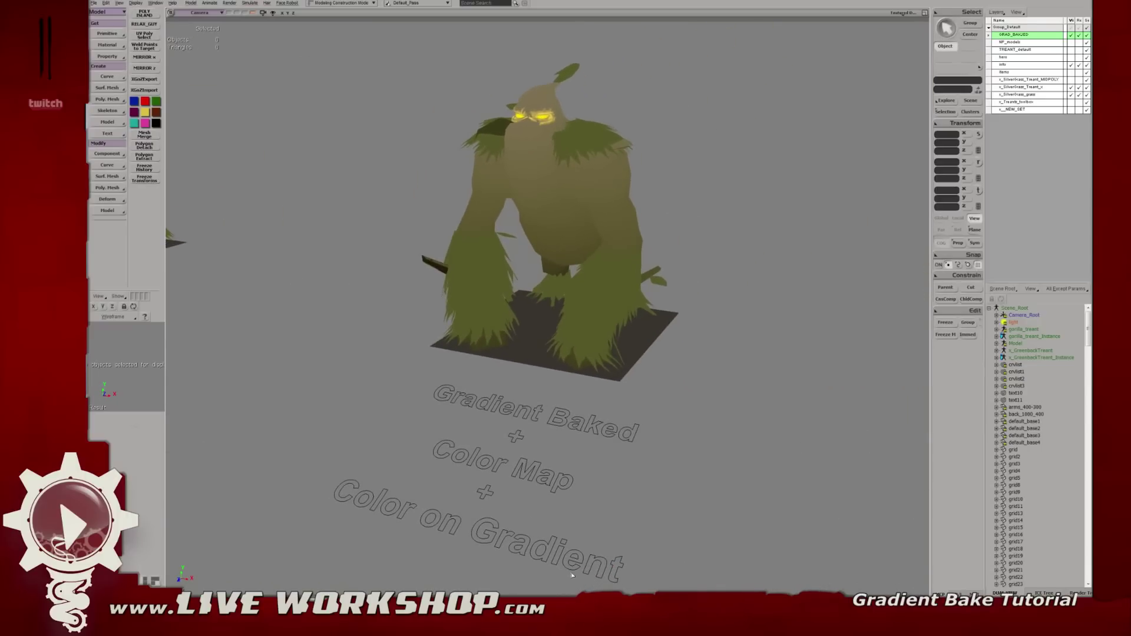
{"action": "mouse_move", "coordinate": [634, 343]}
{"action": "middle_mouse_down"}
{"action": "mouse_move", "coordinate": [673, 341]}
{"action": "mouse_move", "coordinate": [637, 327]}
{"action": "middle_mouse_up"}
- Switch to Photoshop and duplicate the selected grayscale gradient bake layer
{"action": "key", "text": "alt+Tab"}
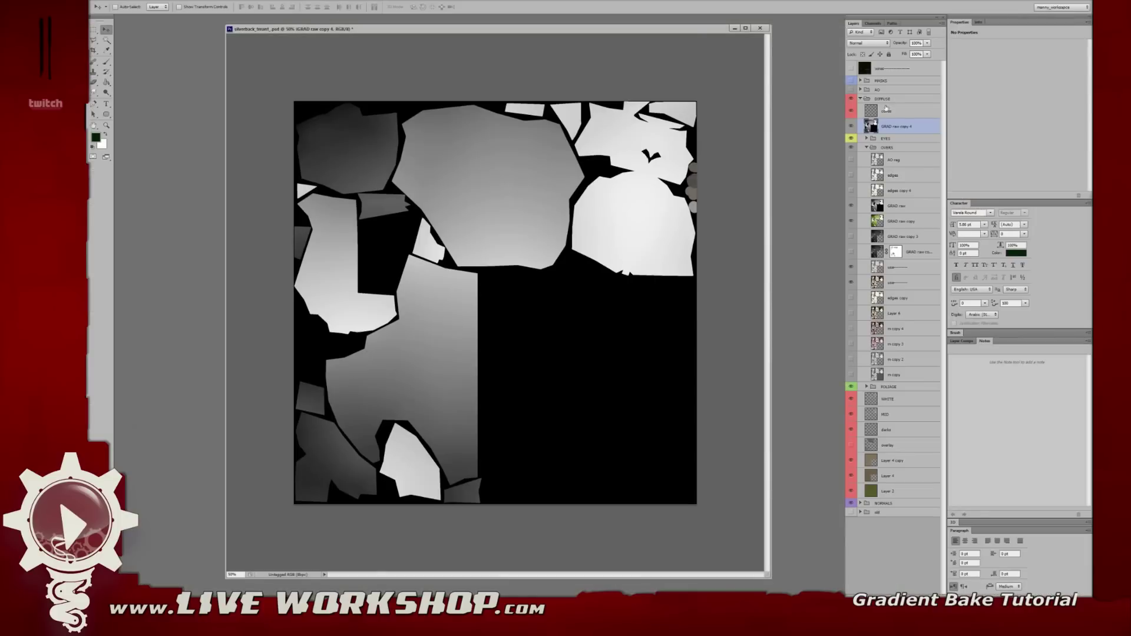
{"action": "key", "text": "ctrl+j"}
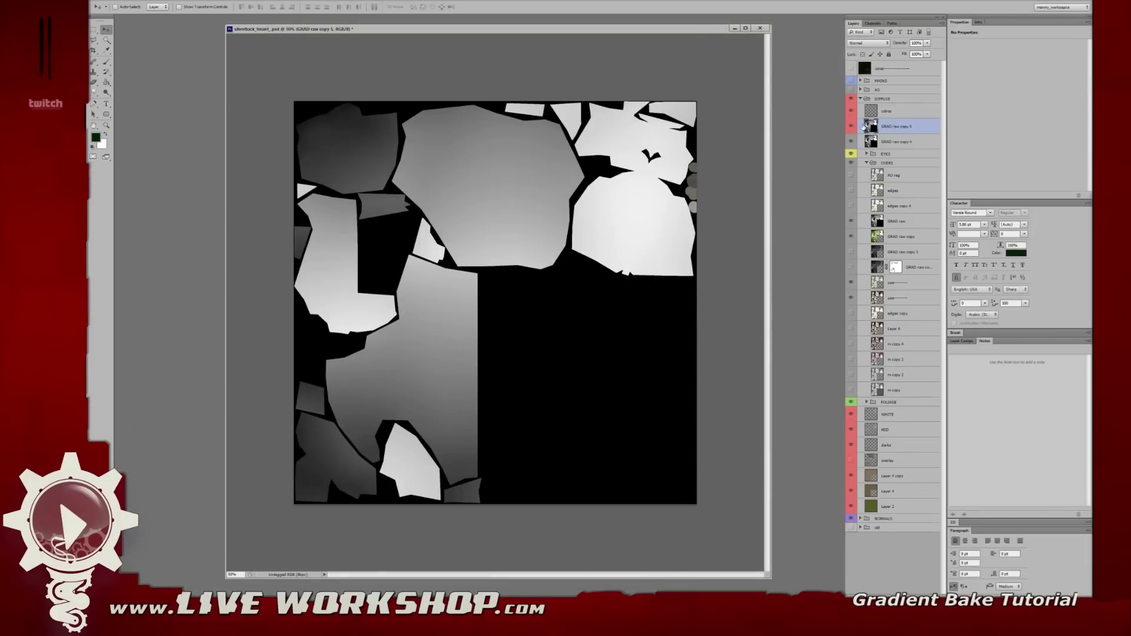
{"action": "key", "text": "ctrl+b"}
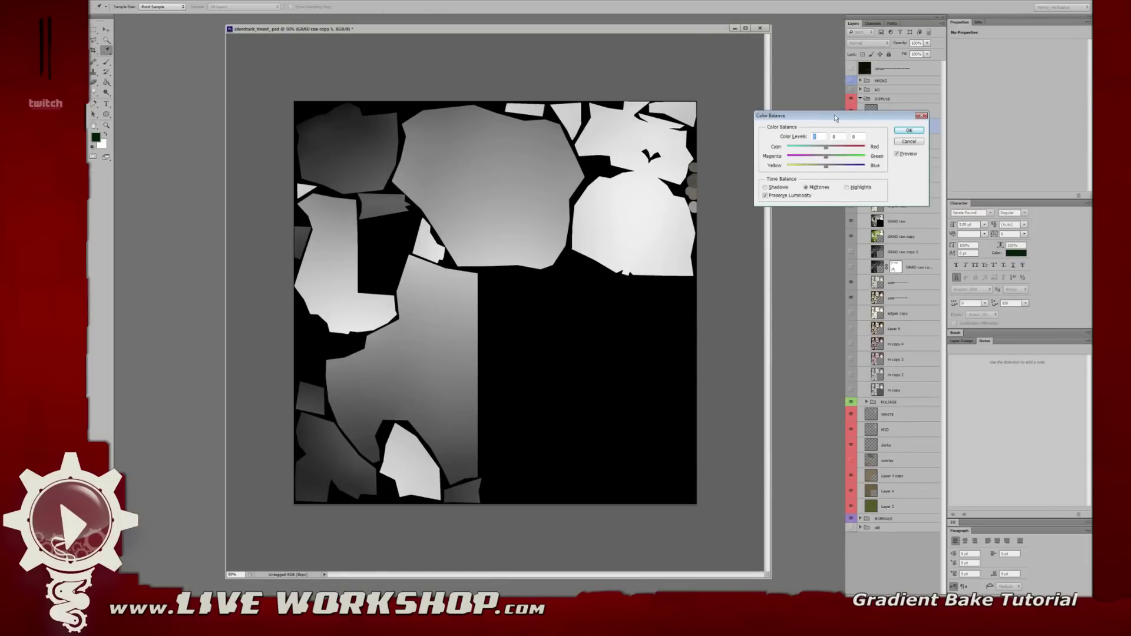
{"action": "left_click_drag", "start_coordinate": [816, 118], "coordinate": [561, 67]}
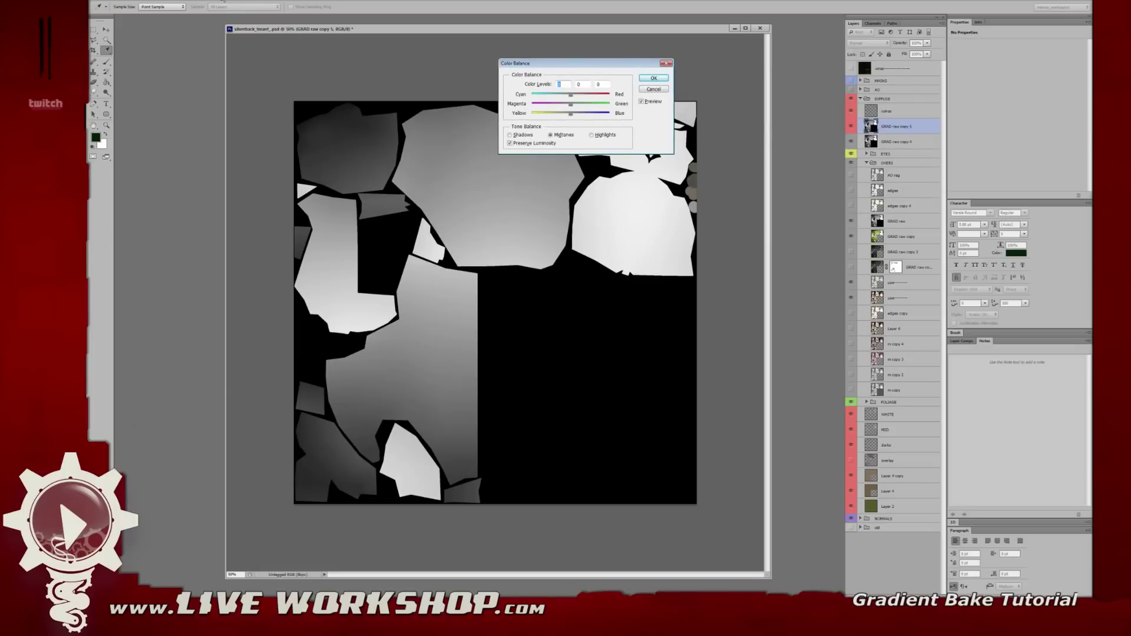
{"action": "left_click", "coordinate": [173, 0]}
{"action": "mouse_move", "coordinate": [141, 1]}
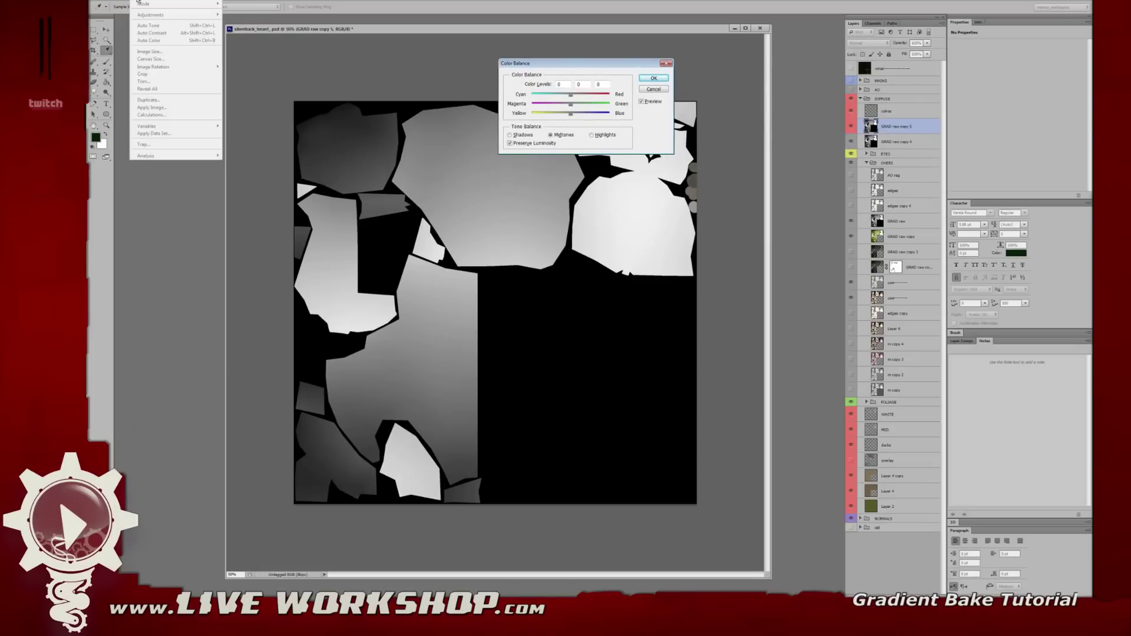
{"action": "left_click", "coordinate": [646, 90]}
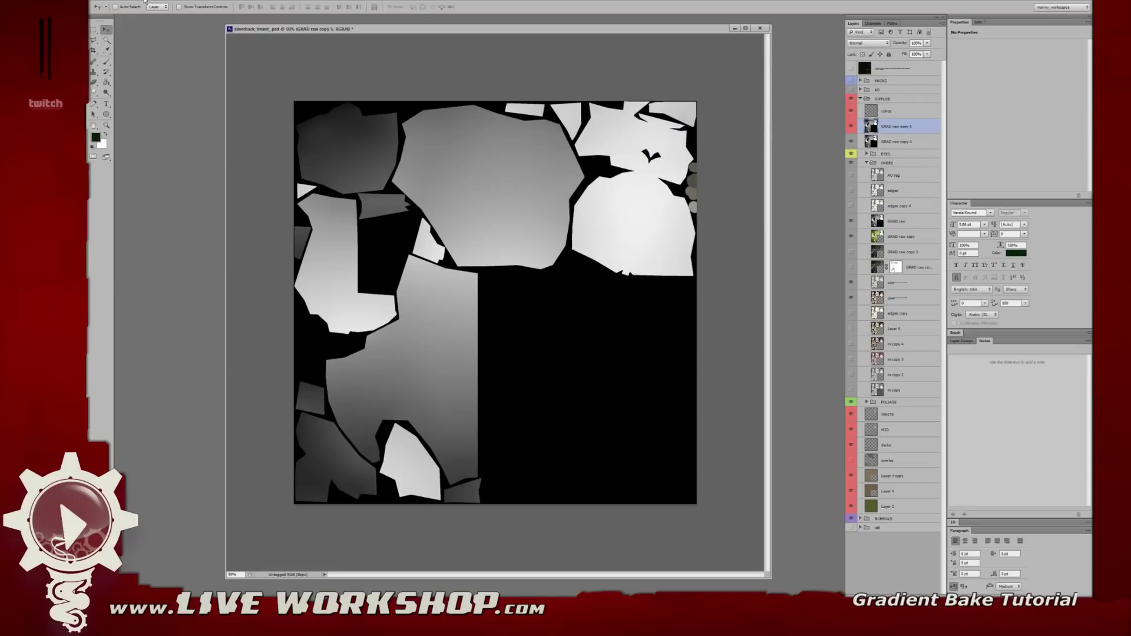
{"action": "left_click", "coordinate": [144, 1]}
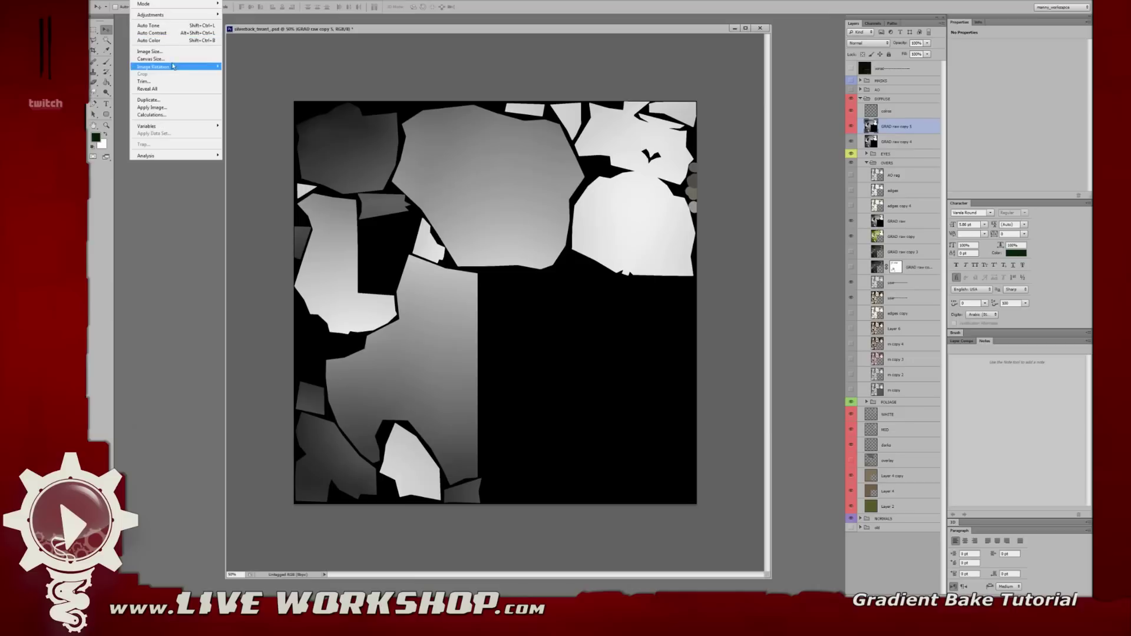
{"action": "left_click", "coordinate": [155, 1]}
{"action": "left_click", "coordinate": [184, 1]}
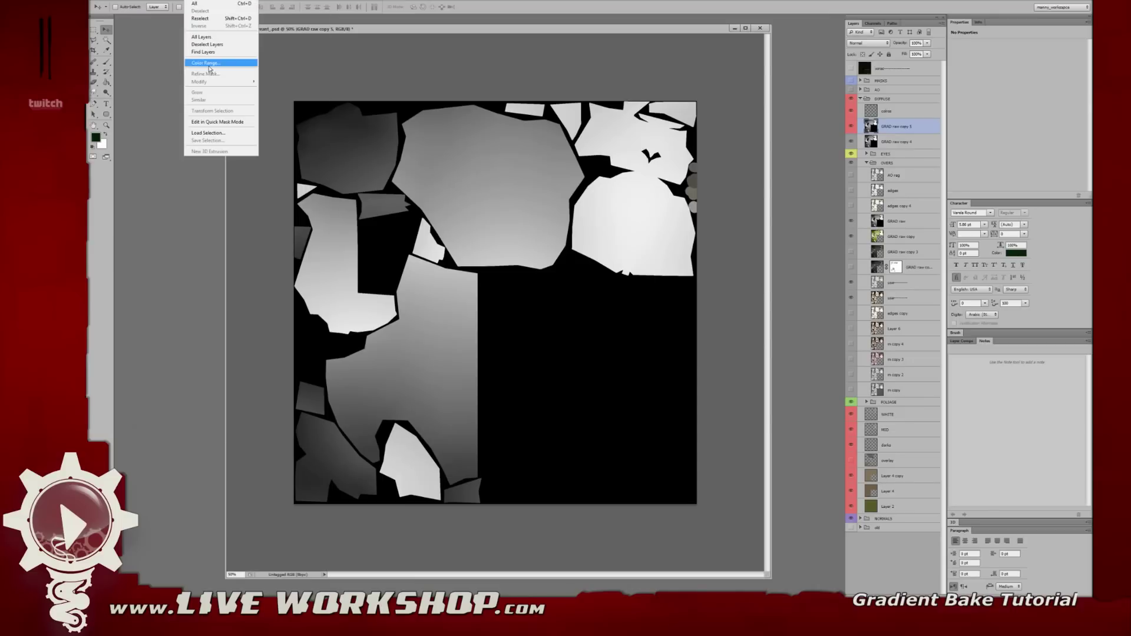
{"action": "left_click", "coordinate": [194, 1]}
{"action": "left_click", "coordinate": [145, 1]}
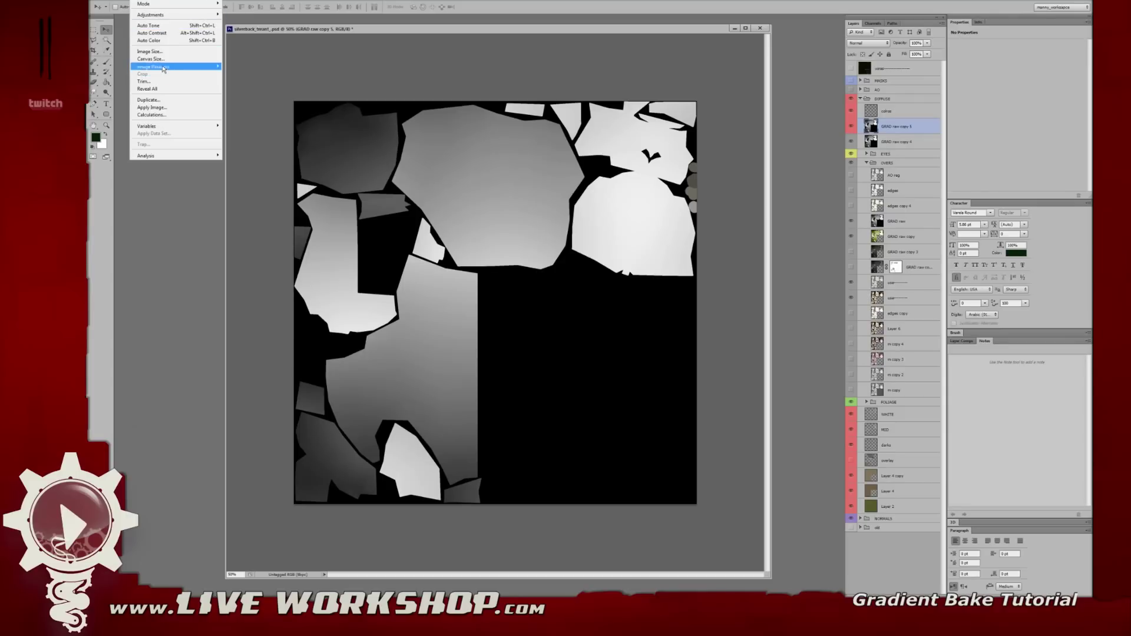
{"action": "mouse_move", "coordinate": [156, 1]}
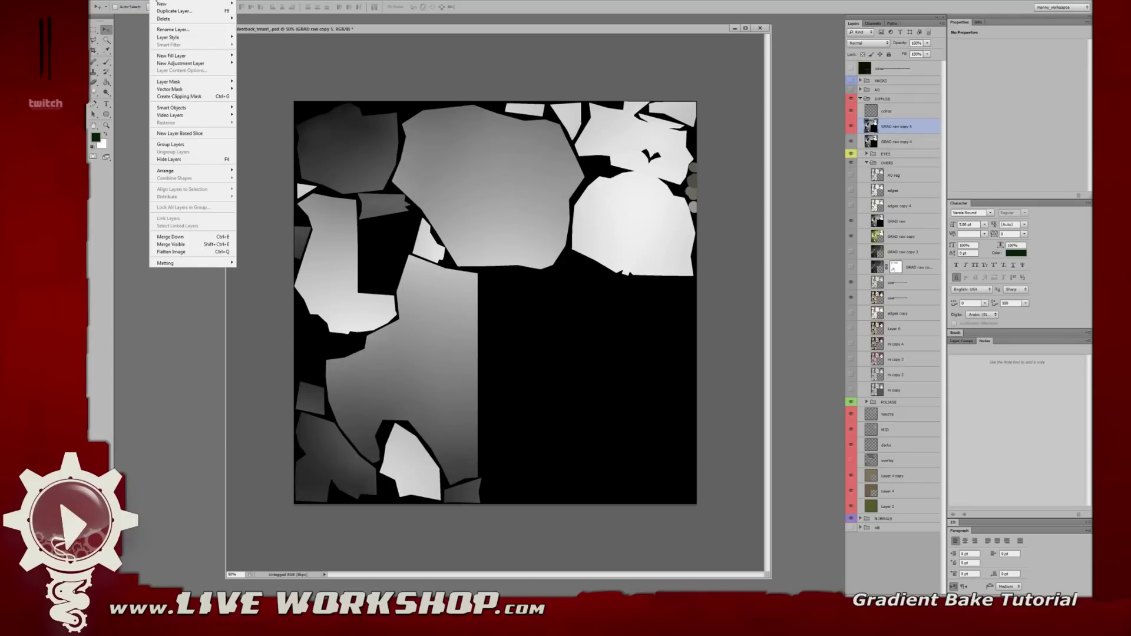
- Start a Color Balance adjustment on the duplicated gradient and set the shadows to about -10 cyan, +30 green and -12 yellow
{"action": "left_click", "coordinate": [139, 1]}
{"action": "mouse_move", "coordinate": [165, 19]}
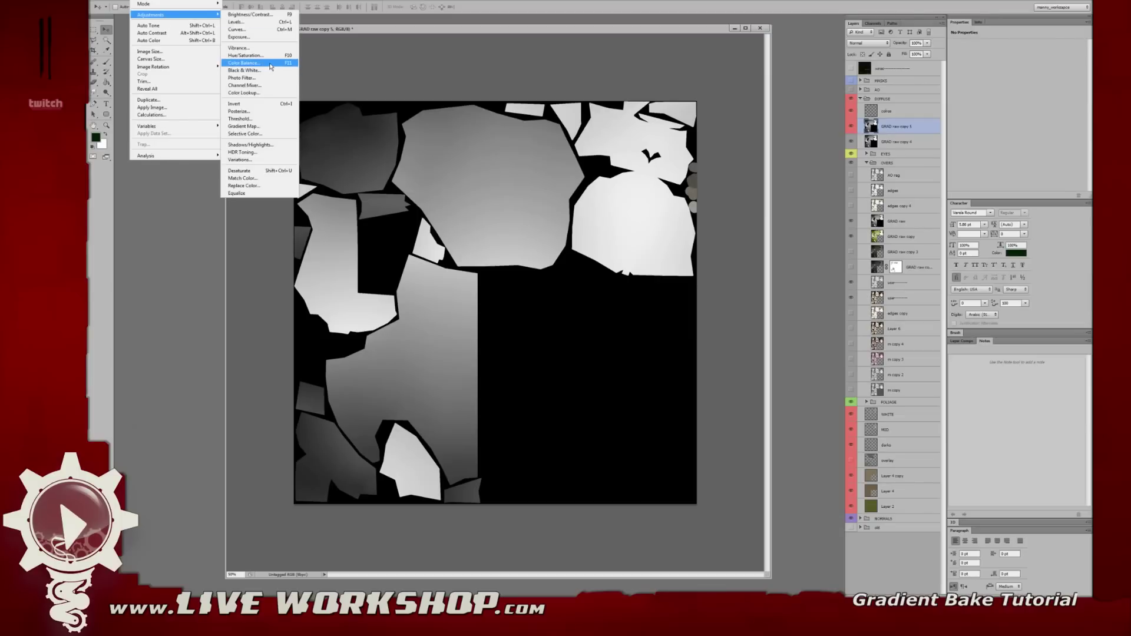
{"action": "left_click", "coordinate": [270, 63]}
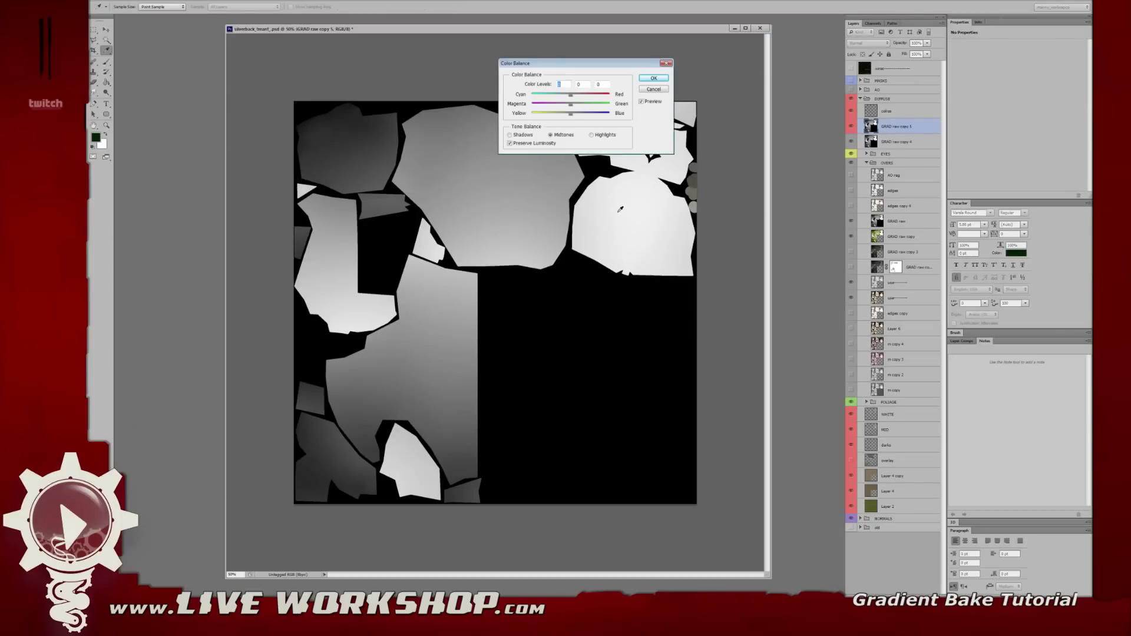
{"action": "left_click_drag", "start_coordinate": [576, 61], "coordinate": [740, 75]}
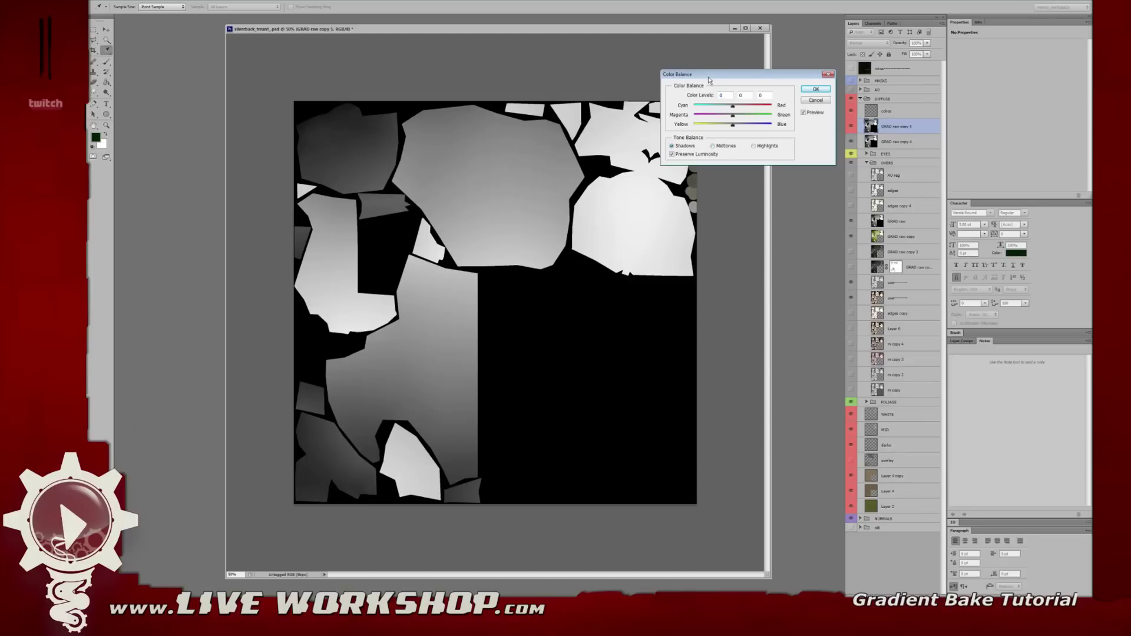
{"action": "left_click_drag", "start_coordinate": [708, 78], "coordinate": [698, 80]}
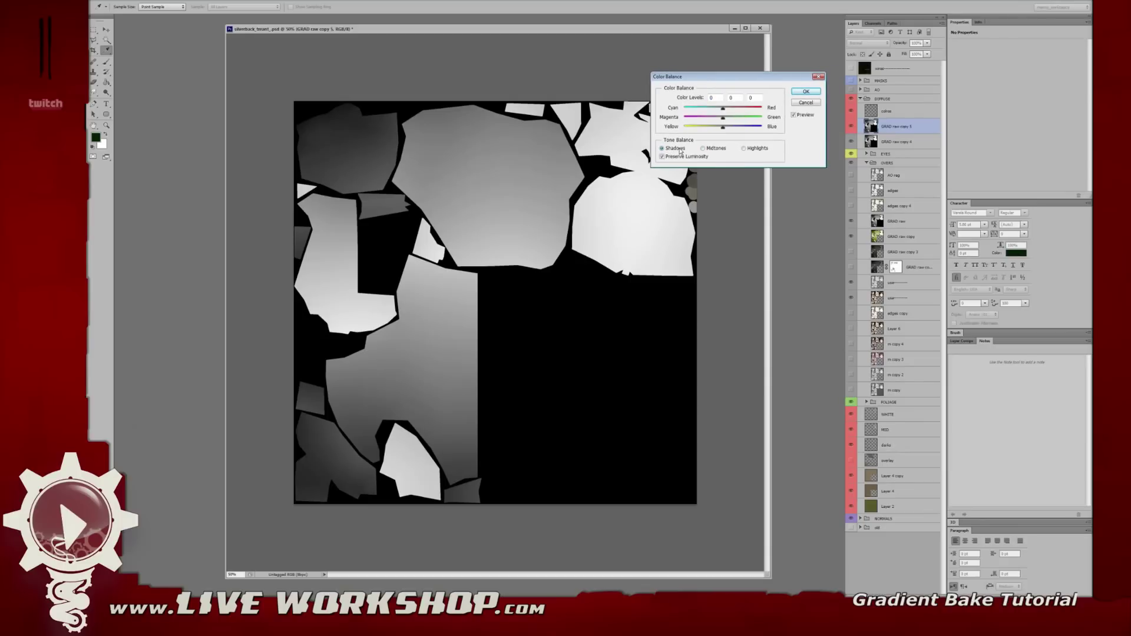
{"action": "mouse_move", "coordinate": [723, 127]}
{"action": "left_mouse_down"}
{"action": "mouse_move", "coordinate": [715, 122]}
{"action": "mouse_move", "coordinate": [734, 121]}
{"action": "mouse_move", "coordinate": [717, 128]}
{"action": "mouse_move", "coordinate": [719, 111]}
{"action": "left_mouse_up"}
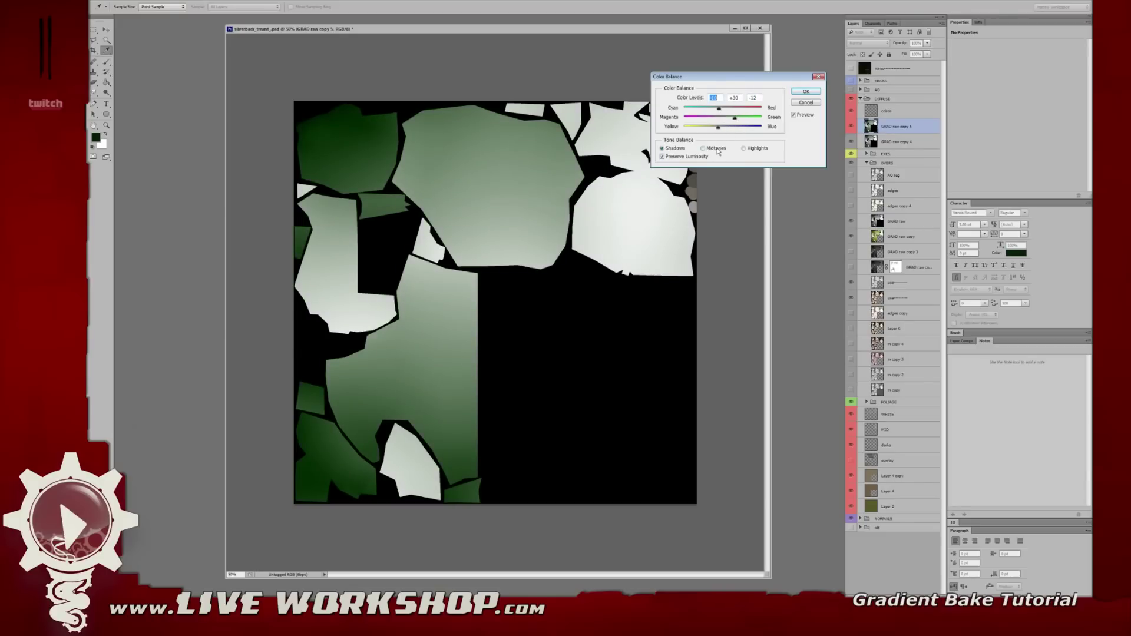
- Set the Color Balance midtones to +14 red, 0 green and -32 yellow, and the highlights to +11 red with a slight yellow shift
{"action": "left_click", "coordinate": [717, 147]}
{"action": "left_click_drag", "start_coordinate": [714, 130], "coordinate": [727, 120]}
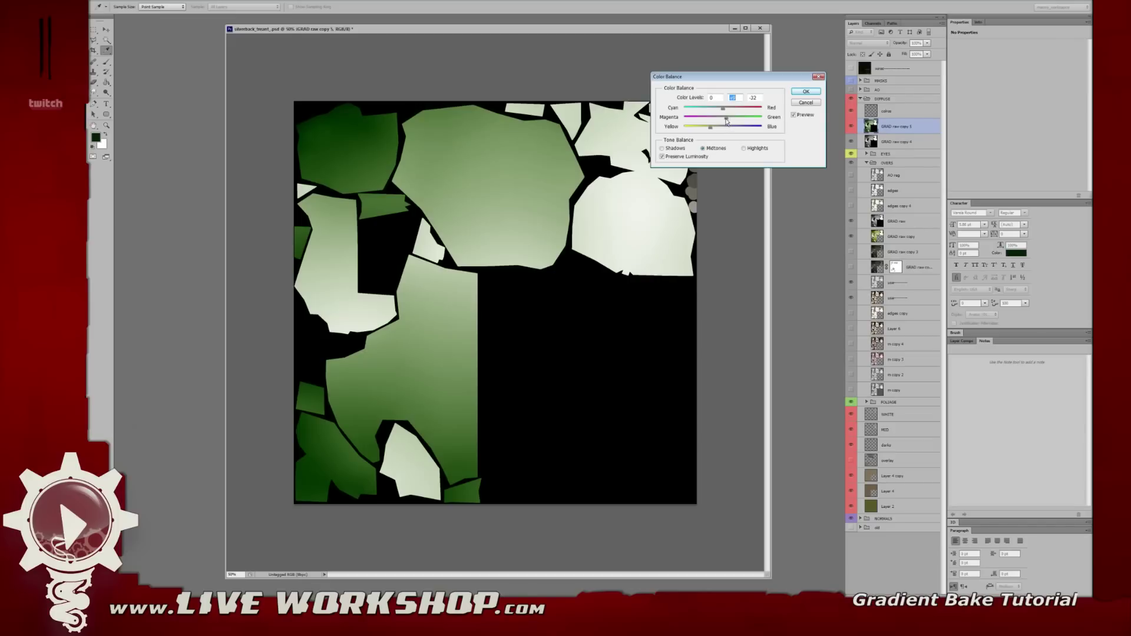
{"action": "left_click_drag", "start_coordinate": [728, 120], "coordinate": [725, 121]}
{"action": "left_click_drag", "start_coordinate": [725, 120], "coordinate": [711, 130]}
{"action": "key", "text": "Tab"}
{"action": "left_click_drag", "start_coordinate": [724, 108], "coordinate": [728, 109]}
{"action": "left_click", "coordinate": [743, 148]}
{"action": "left_click_drag", "start_coordinate": [723, 129], "coordinate": [728, 111]}
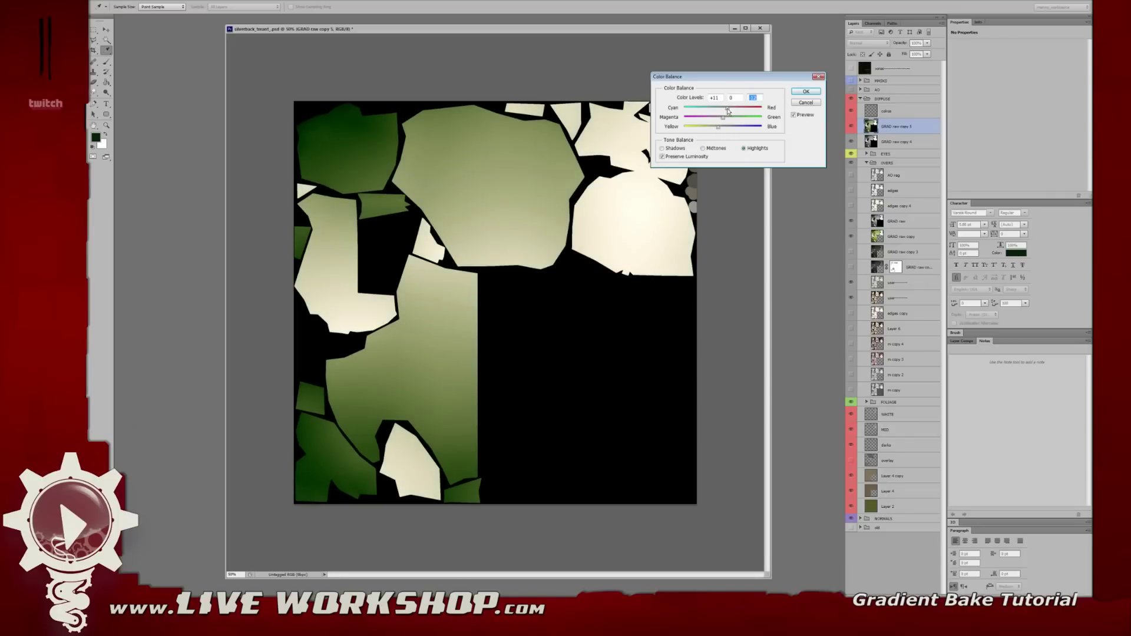
- Raise the midtones to +18 green with more yellow, shift the shadows toward blue, and apply the Color Balance
{"action": "left_click", "coordinate": [702, 148]}
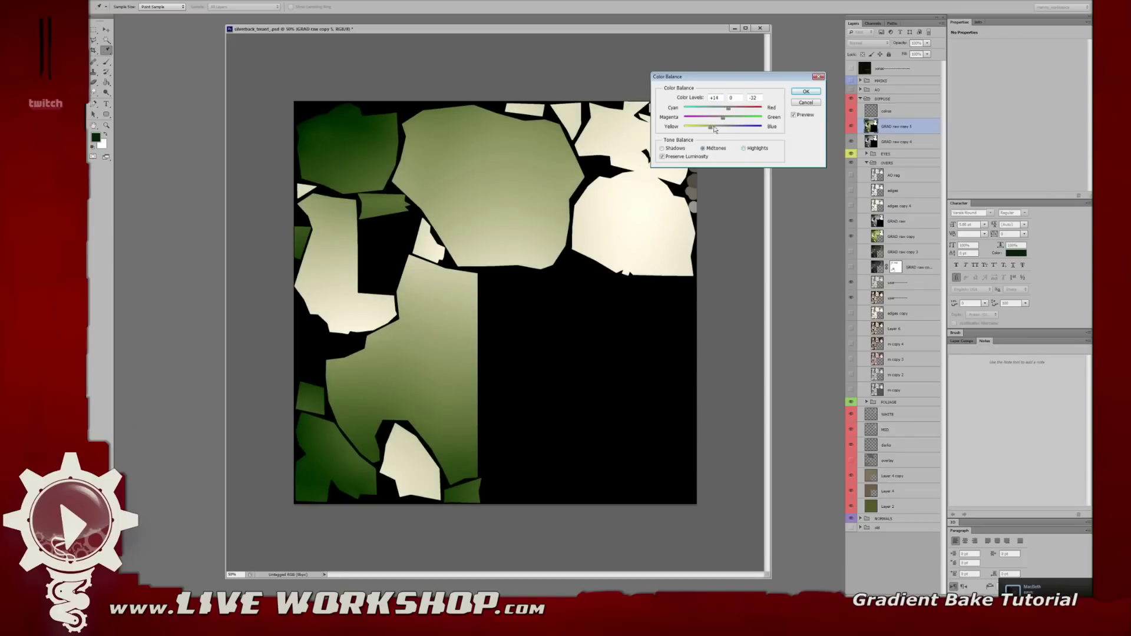
{"action": "left_click_drag", "start_coordinate": [715, 129], "coordinate": [728, 121]}
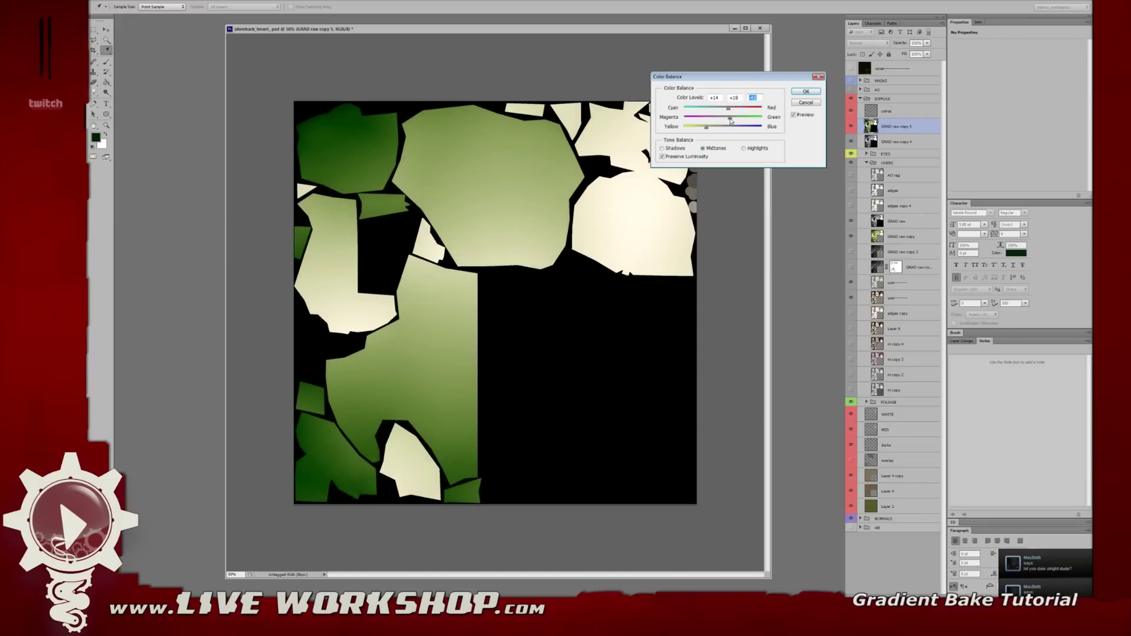
{"action": "left_click", "coordinate": [731, 122]}
{"action": "left_click", "coordinate": [679, 148]}
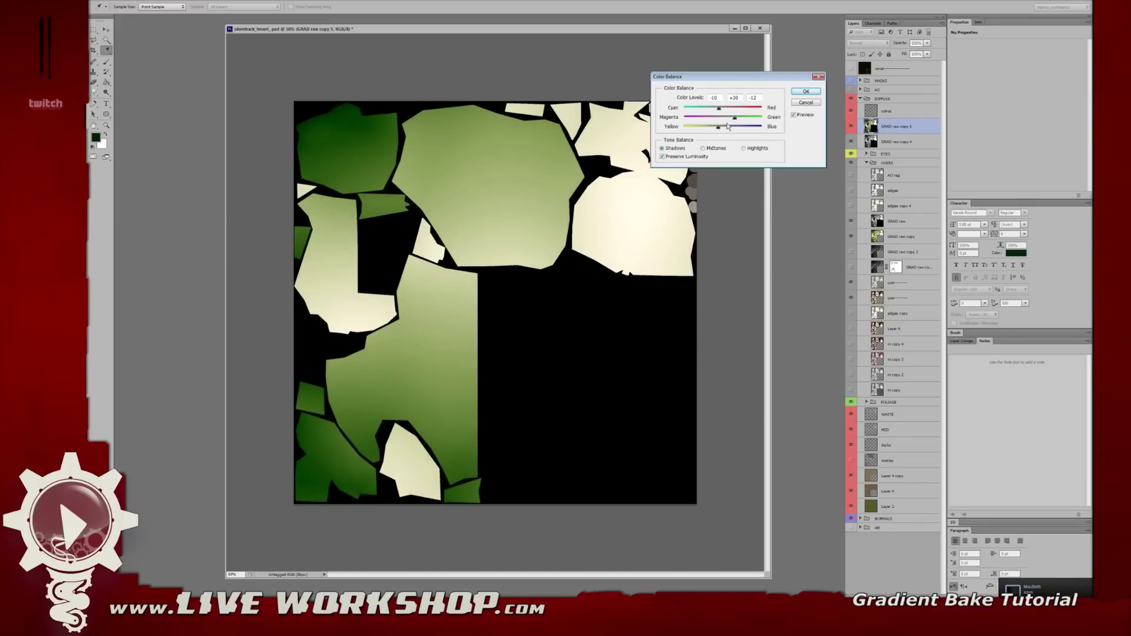
{"action": "left_click_drag", "start_coordinate": [721, 130], "coordinate": [727, 129]}
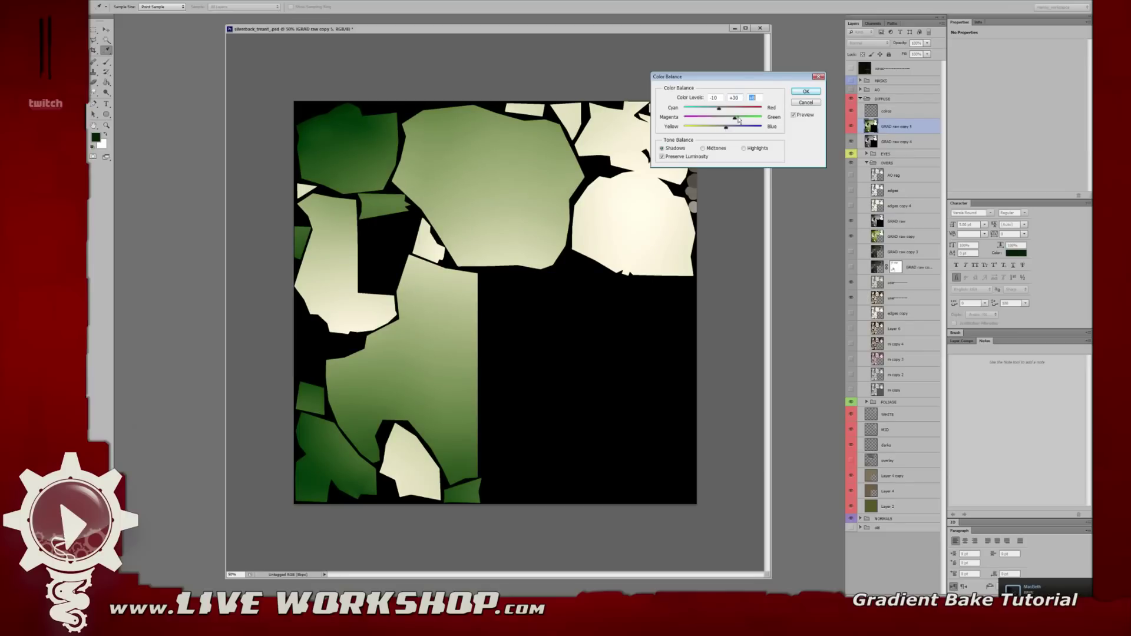
{"action": "left_click", "coordinate": [804, 91]}
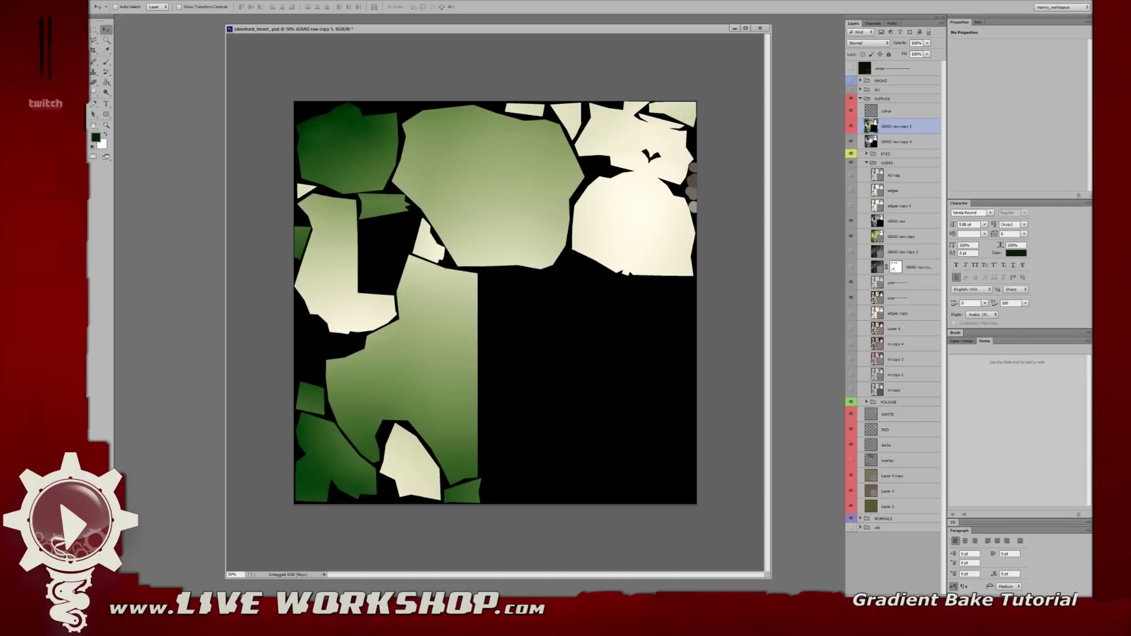
- Hide the original grayscale gradient layer below the duplicate and select the green-tinted gradient layer
{"action": "left_click", "coordinate": [907, 237]}
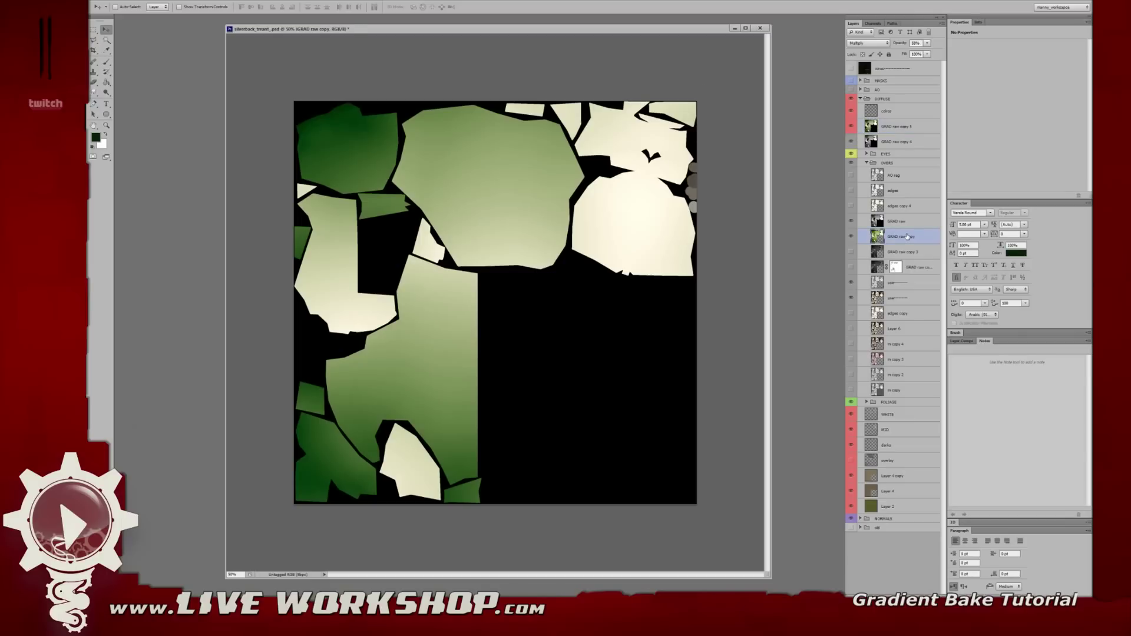
{"action": "left_click", "coordinate": [850, 142]}
{"action": "left_click", "coordinate": [858, 127]}
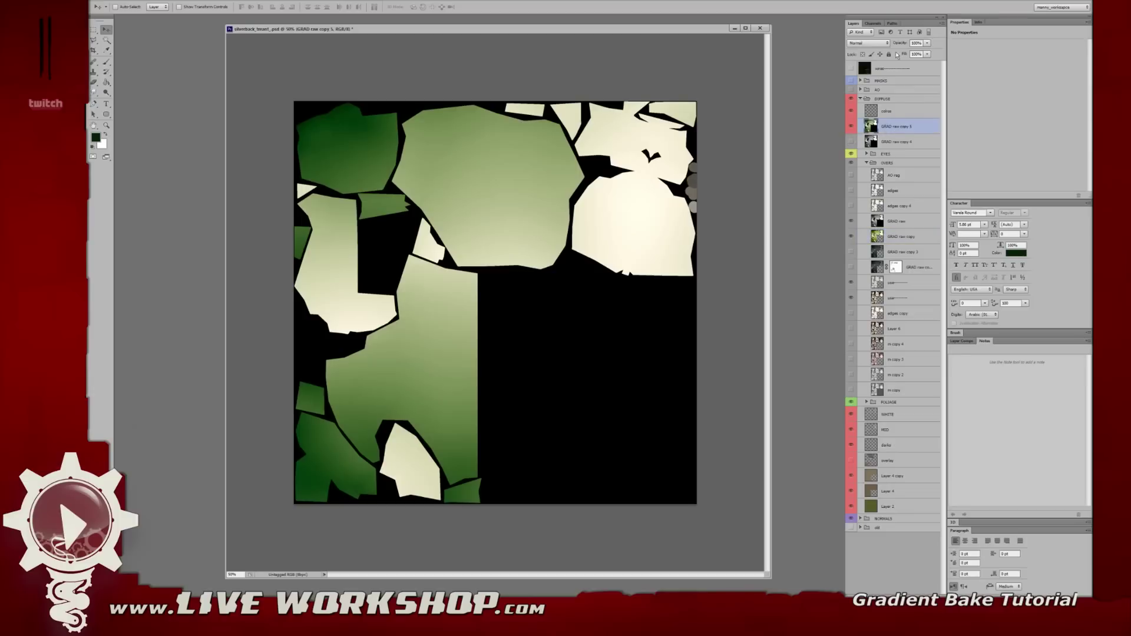
- Hide the overlay, white, red, darks and older gradient layers, and toggle the green-tinted gradient to compare it with the flat colours
{"action": "left_click", "coordinate": [851, 282]}
{"action": "left_click", "coordinate": [851, 415]}
{"action": "left_click", "coordinate": [851, 430]}
{"action": "left_click", "coordinate": [851, 236]}
{"action": "left_click", "coordinate": [850, 221]}
{"action": "left_click", "coordinate": [851, 126]}
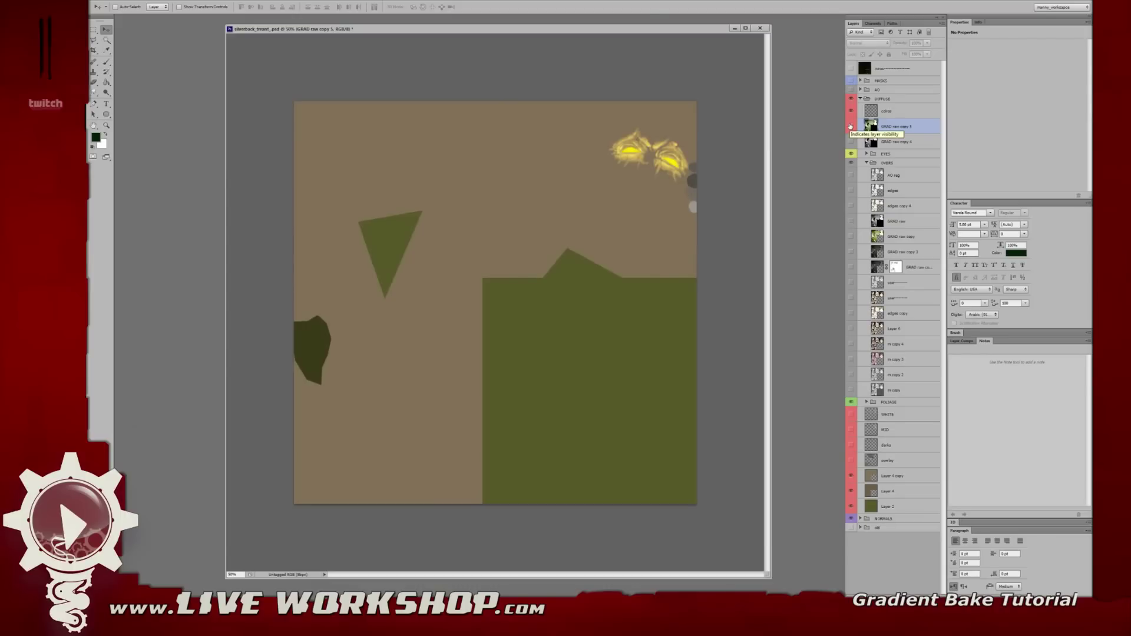
{"action": "left_click", "coordinate": [850, 126]}
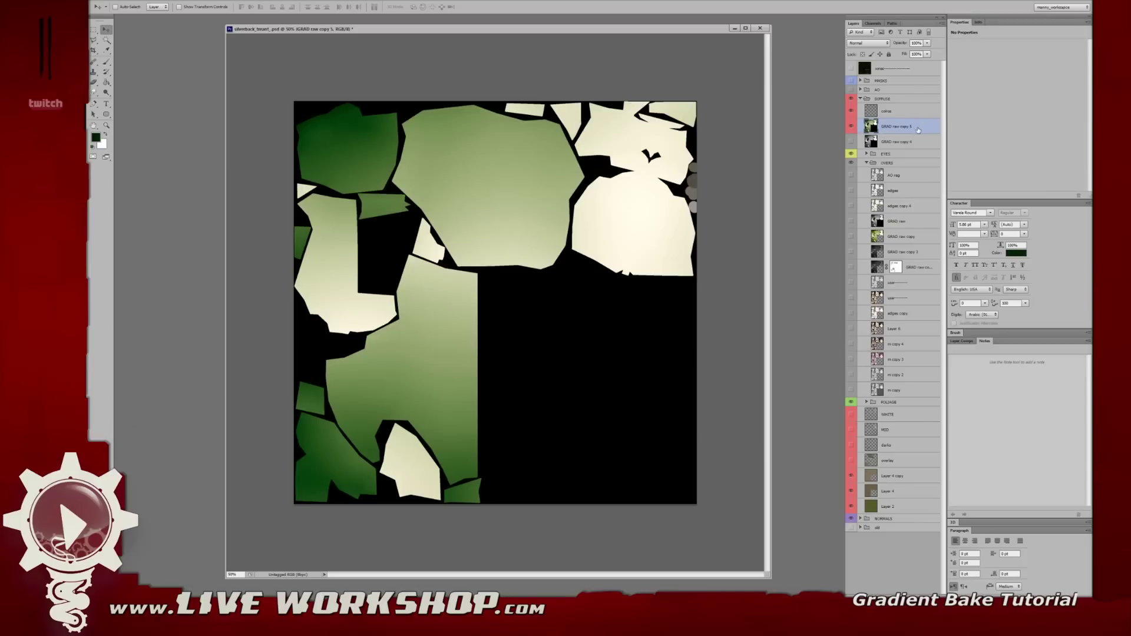
- Set the green-tinted gradient layer's blend mode to Multiply and lower its opacity to slightly above half
{"action": "left_click", "coordinate": [879, 43]}
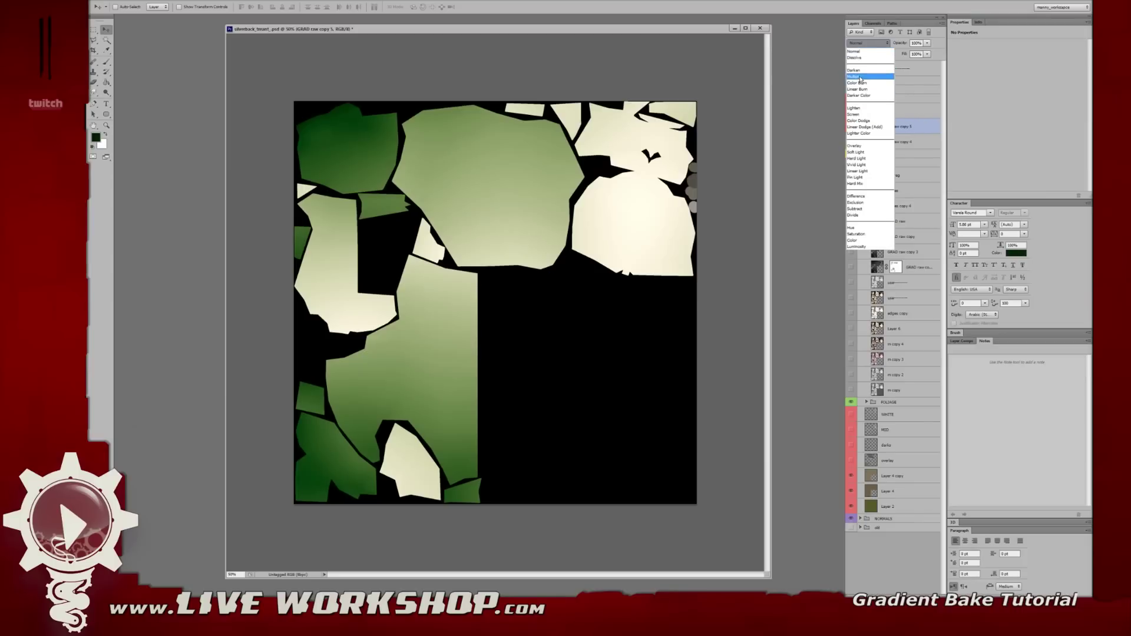
{"action": "left_click", "coordinate": [860, 77]}
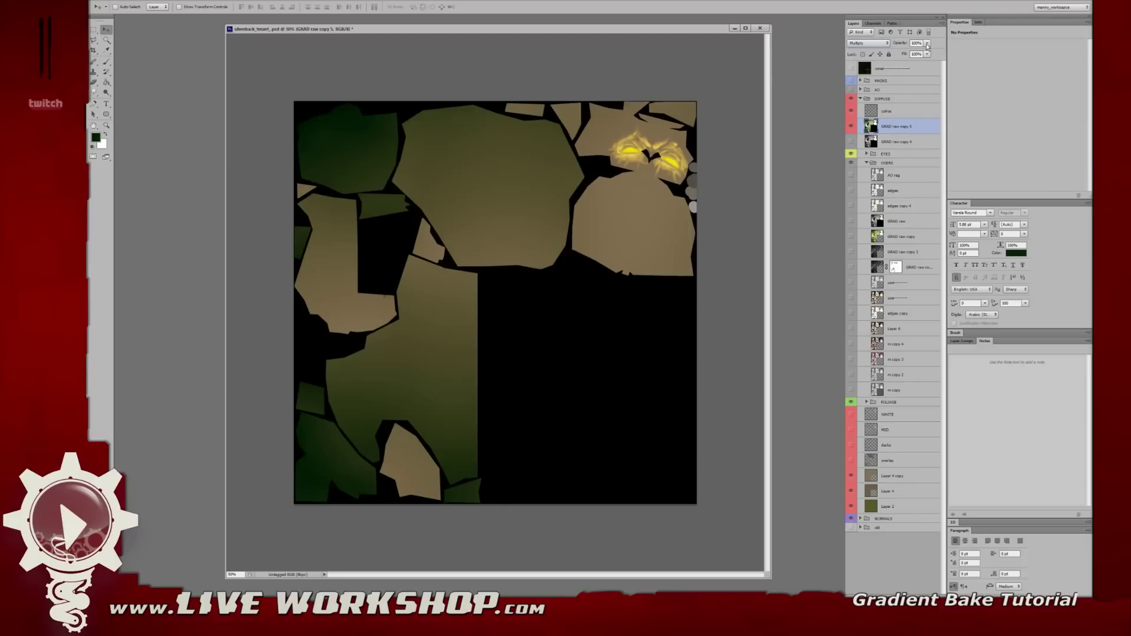
{"action": "left_click_drag", "start_coordinate": [926, 45], "coordinate": [910, 51]}
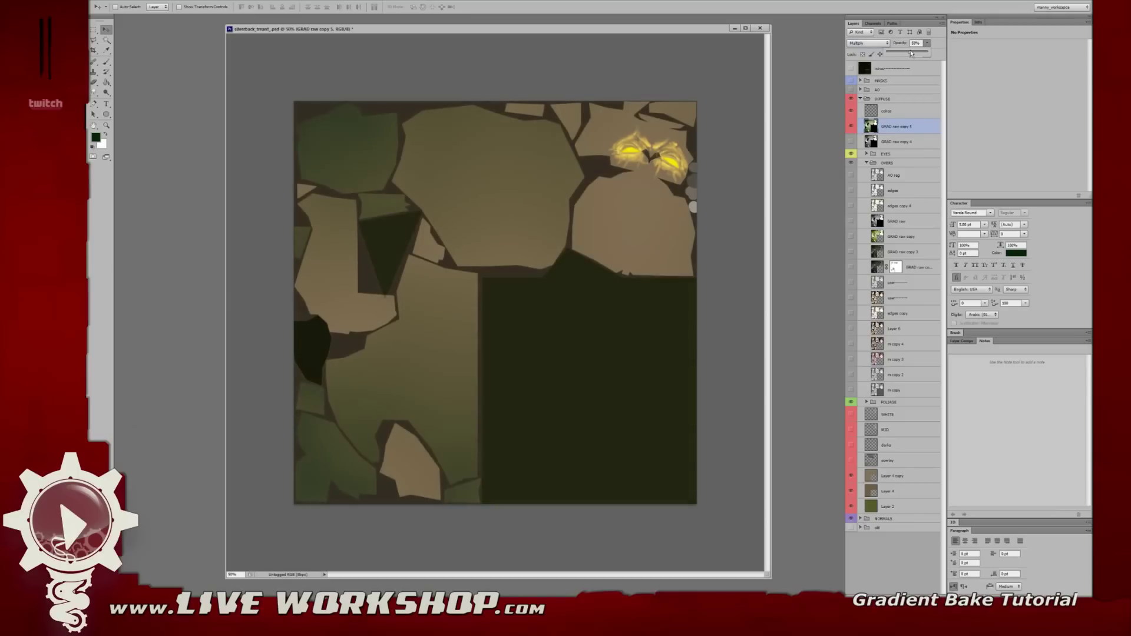
- Switch to the Softimage scene, examine the coloured-gradient and ambient occlusion treants from several angles, and return to Photoshop
{"action": "left_click", "coordinate": [682, 35]}
{"action": "left_click_drag", "start_coordinate": [679, 29], "coordinate": [683, 32]}
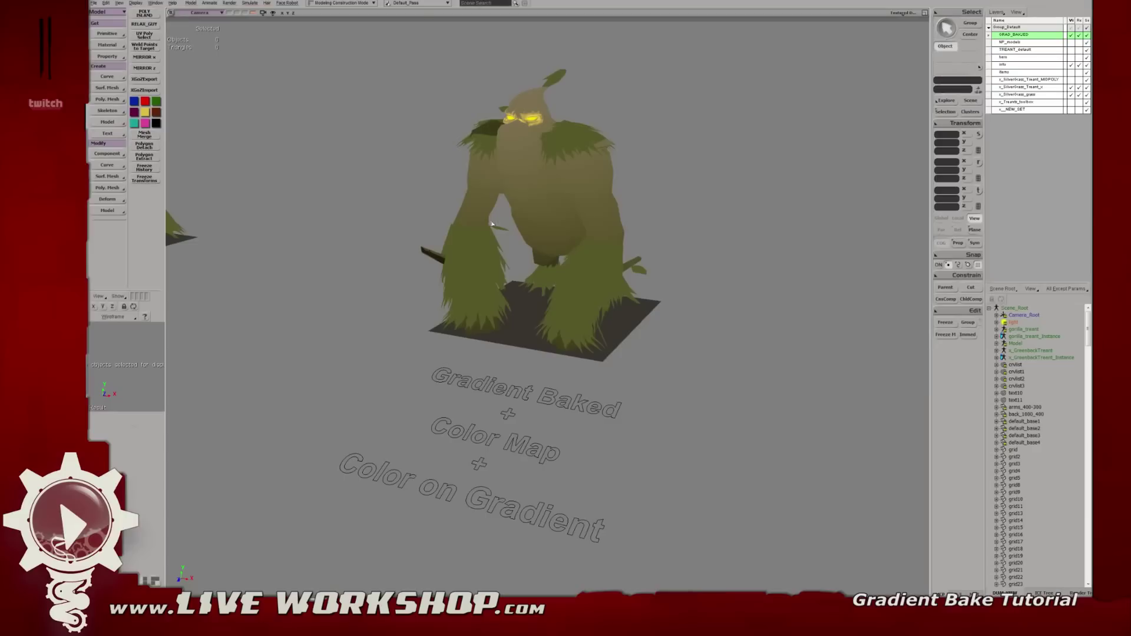
{"action": "middle_click_drag", "start_coordinate": [530, 270], "coordinate": [550, 243]}
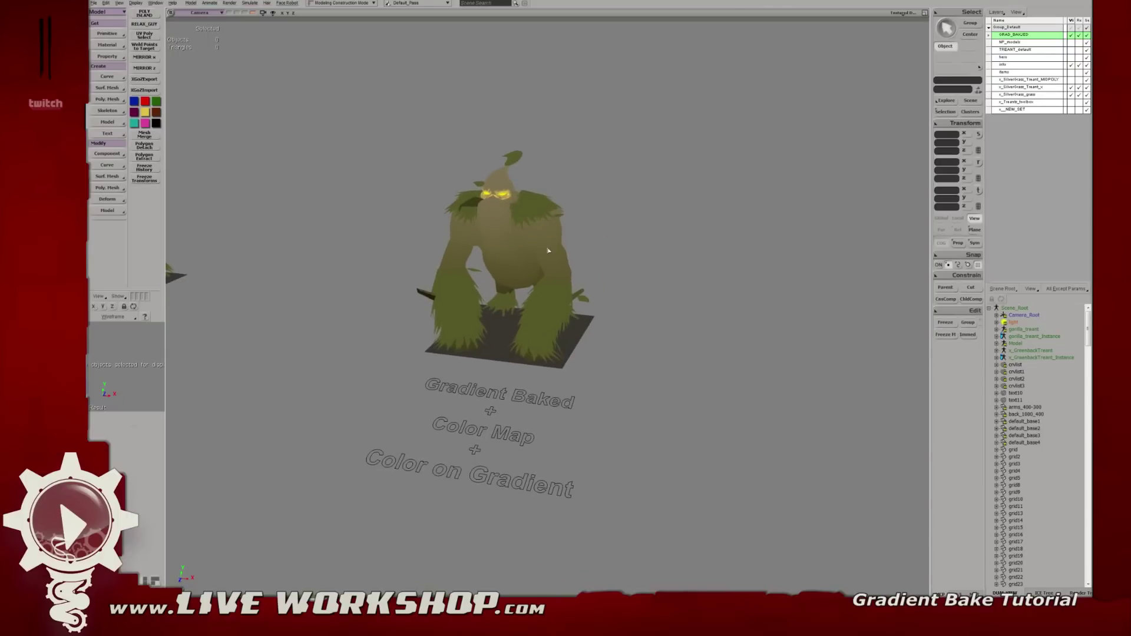
{"action": "mouse_move", "coordinate": [623, 295]}
{"action": "middle_mouse_down"}
{"action": "mouse_move", "coordinate": [626, 283]}
{"action": "mouse_move", "coordinate": [629, 296]}
{"action": "middle_mouse_up"}
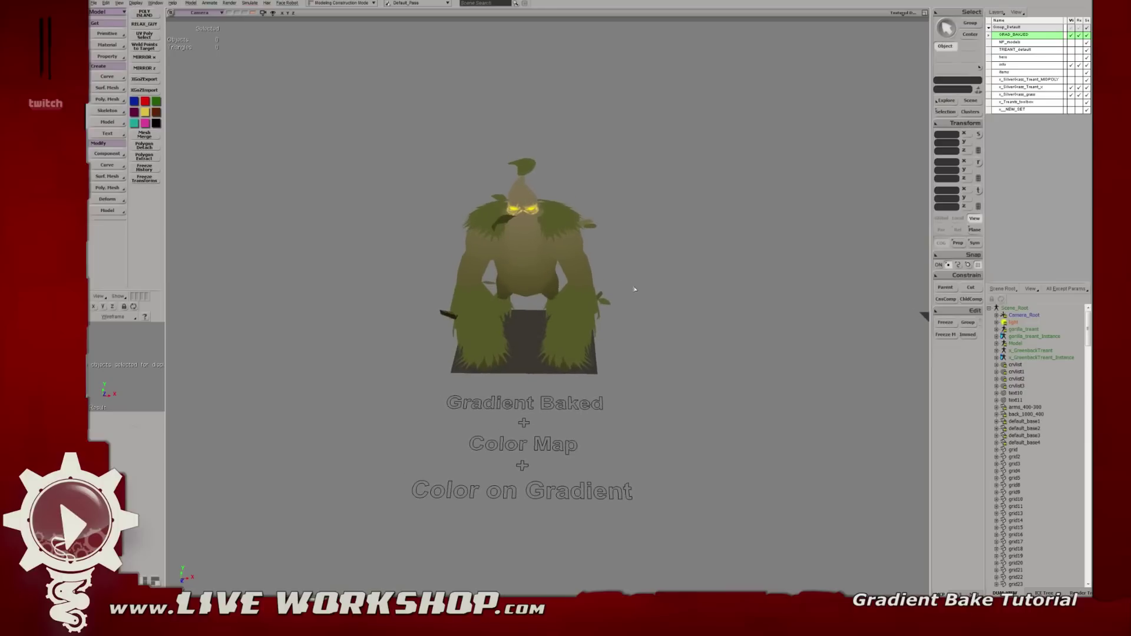
{"action": "middle_click_drag", "start_coordinate": [724, 296], "coordinate": [603, 292]}
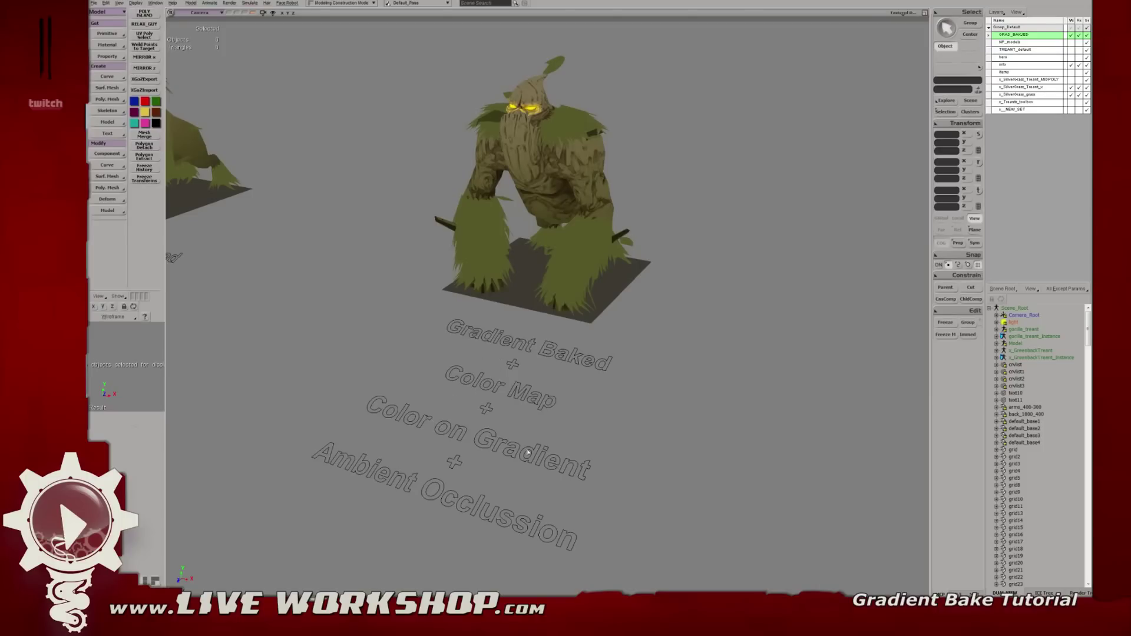
{"action": "right_click_drag", "start_coordinate": [533, 420], "coordinate": [594, 407]}
{"action": "left_click_drag", "start_coordinate": [648, 301], "coordinate": [588, 381]}
{"action": "right_click_drag", "start_coordinate": [588, 381], "coordinate": [578, 341]}
{"action": "middle_click_drag", "start_coordinate": [577, 340], "coordinate": [594, 292]}
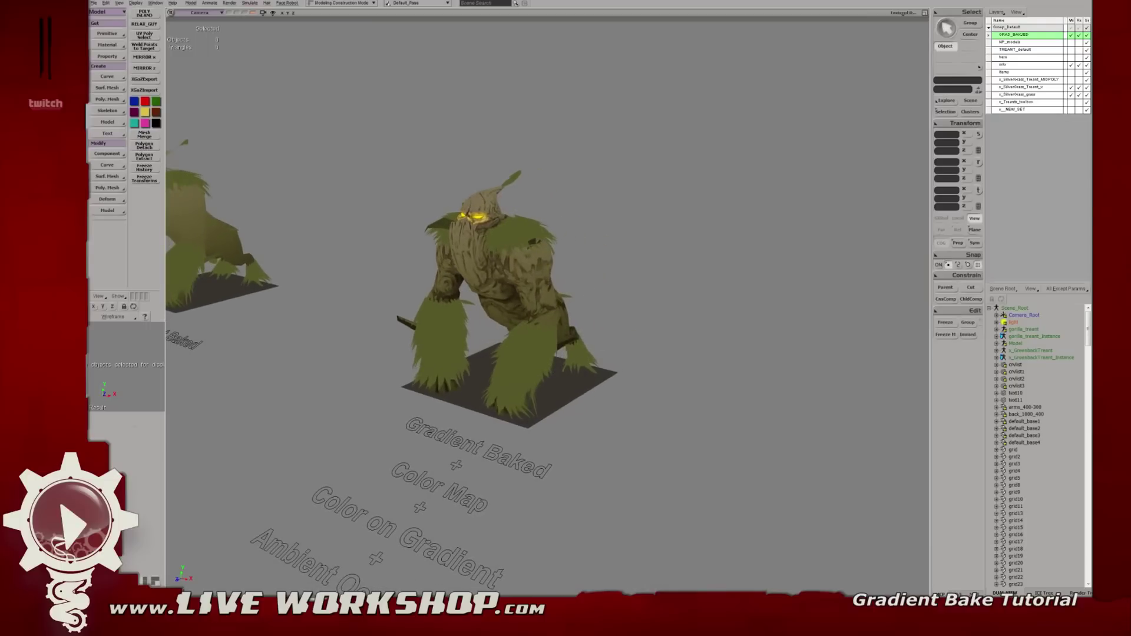
{"action": "left_click", "coordinate": [530, 613]}
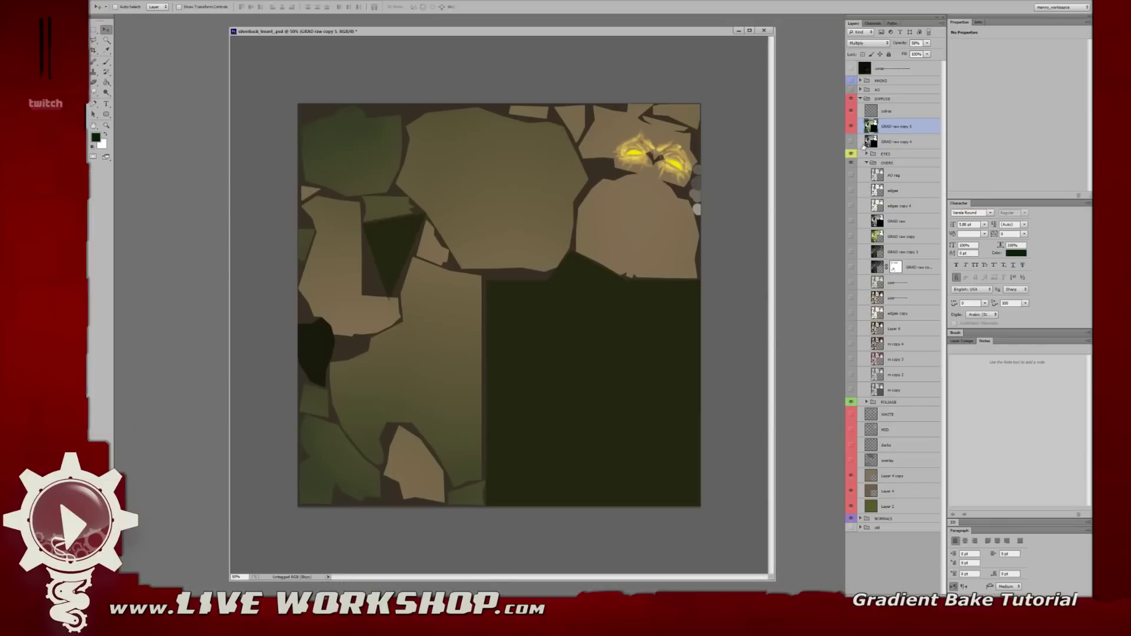
- Try clearing the layer style of the green-tinted gradient layer and undo the change
{"action": "right_click", "coordinate": [881, 127]}
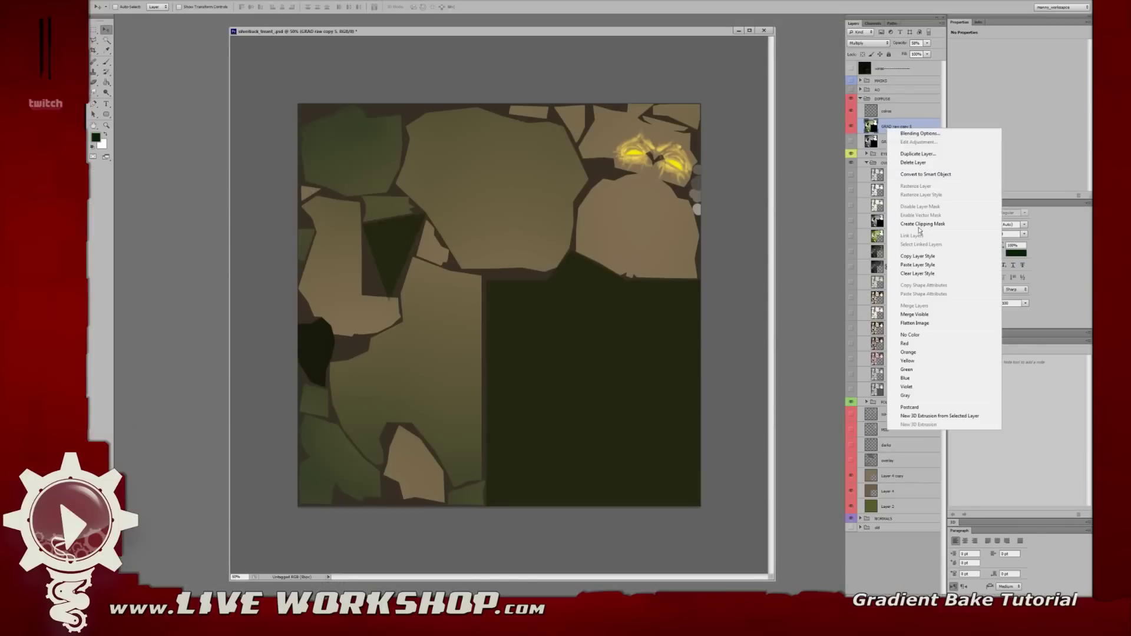
{"action": "left_click", "coordinate": [917, 278]}
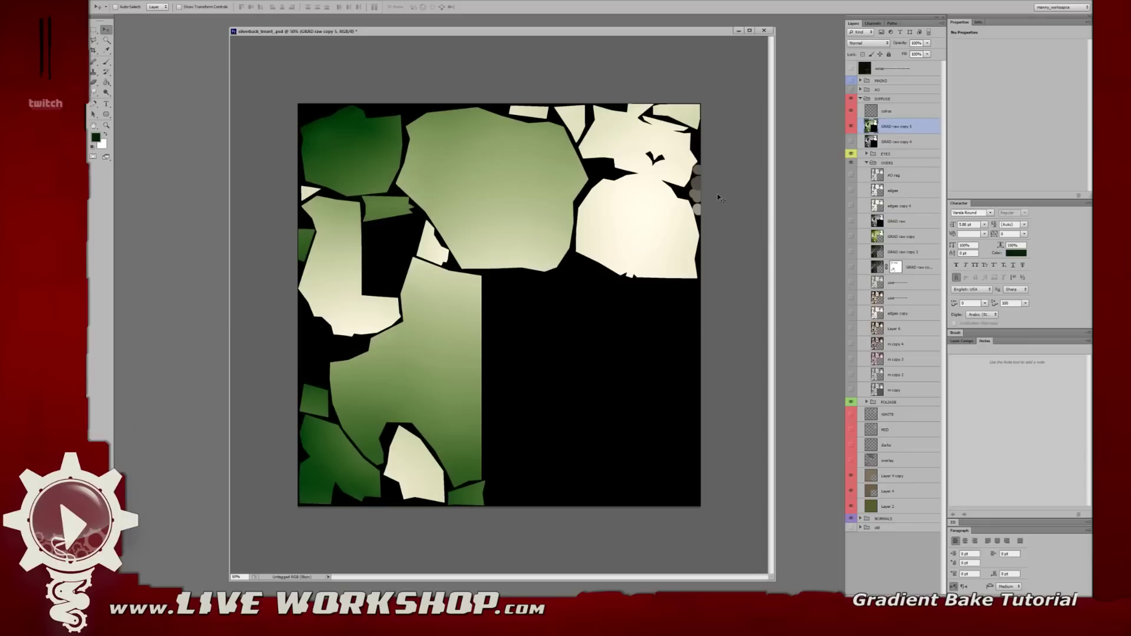
{"action": "key", "text": "ctrl+z"}
{"action": "key", "text": "ctrl+z"}
{"action": "key", "text": "ctrl+z"}
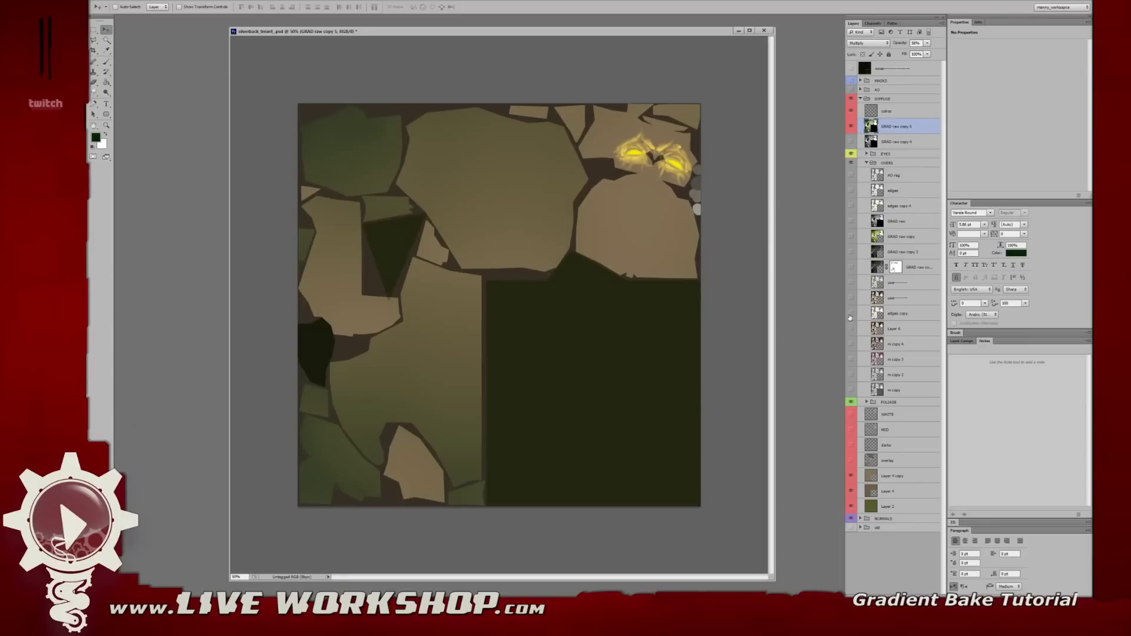
- Show the two ambient occlusion detail layers and toggle the green-tinted gradient to compare the texture with and without it
{"action": "left_click_drag", "start_coordinate": [850, 298], "coordinate": [851, 284]}
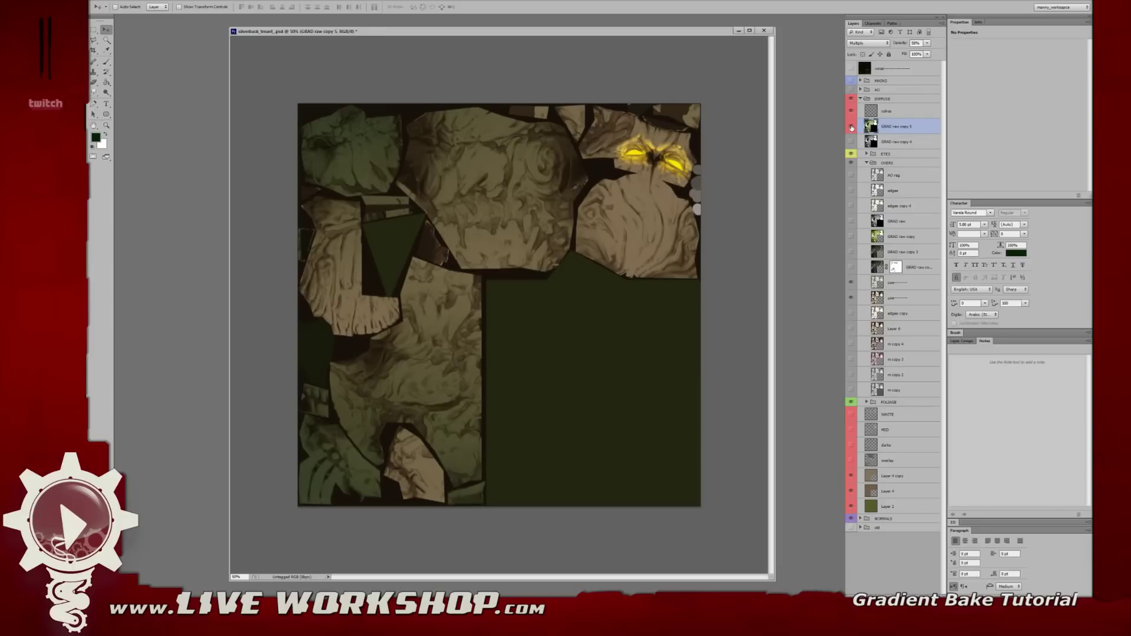
{"action": "left_click", "coordinate": [851, 127]}
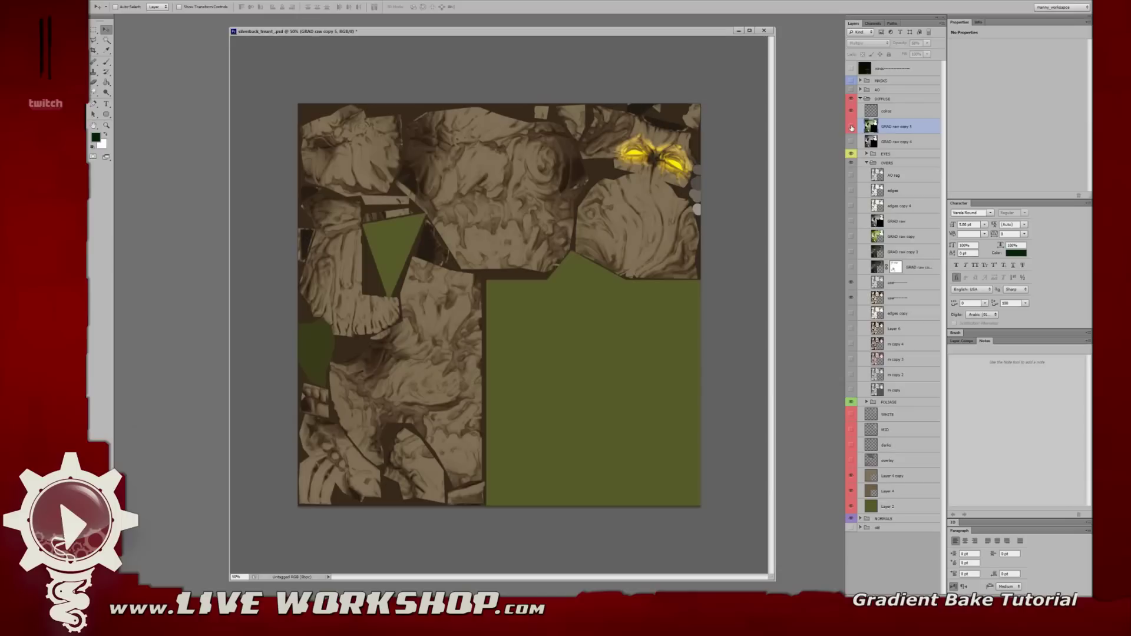
{"action": "left_click", "coordinate": [851, 127]}
{"action": "left_click", "coordinate": [851, 127]}
{"action": "left_click", "coordinate": [851, 128]}
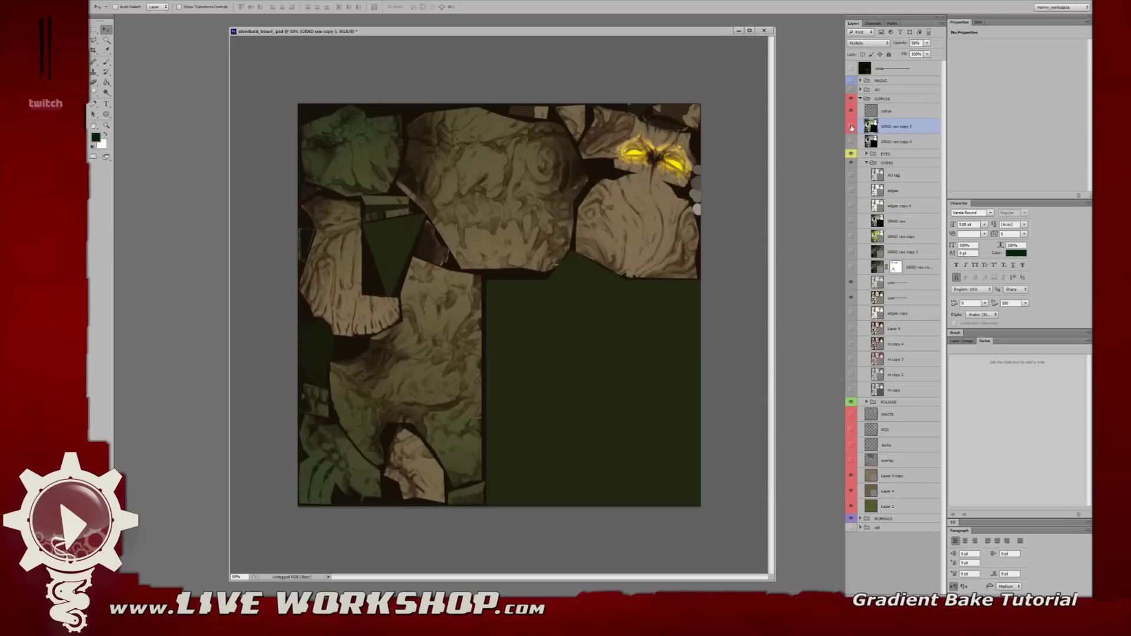
{"action": "left_click", "coordinate": [851, 127]}
{"action": "left_click", "coordinate": [851, 127]}
{"action": "left_click", "coordinate": [851, 127]}
{"action": "left_click", "coordinate": [851, 127]}
- Switch to the Softimage scene and examine the ambient occlusion treant and the more finished version beyond it from several angles
{"action": "key", "text": "alt+Tab"}
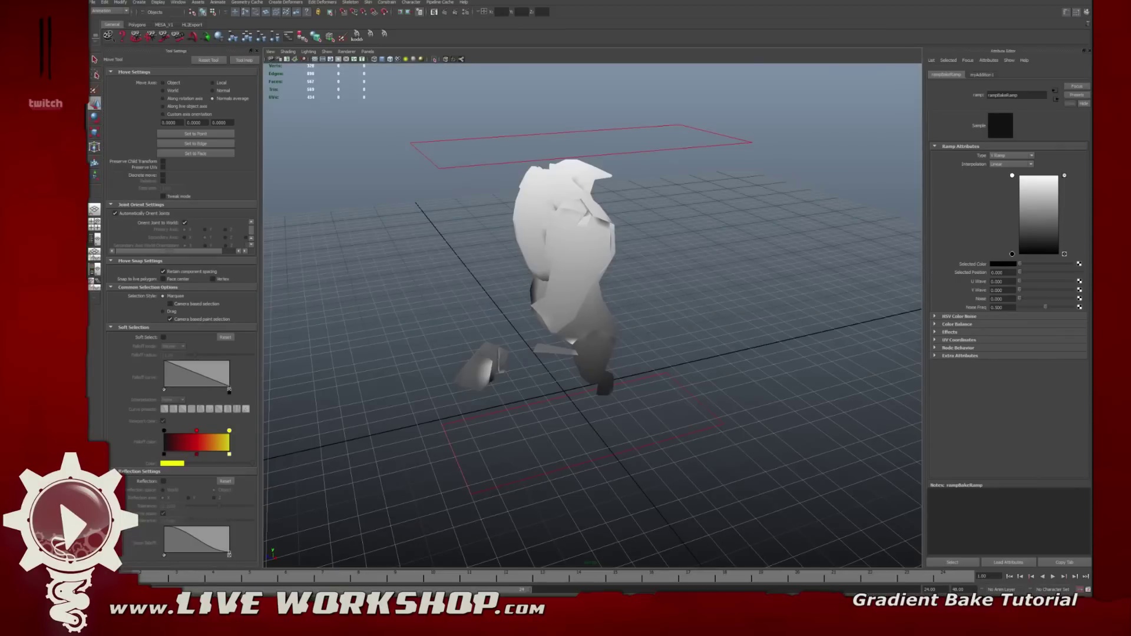
{"action": "key", "text": "alt+Tab"}
{"action": "right_click_drag", "start_coordinate": [574, 256], "coordinate": [701, 253]}
{"action": "middle_click_drag", "start_coordinate": [701, 253], "coordinate": [654, 254]}
{"action": "right_click_drag", "start_coordinate": [653, 255], "coordinate": [609, 256]}
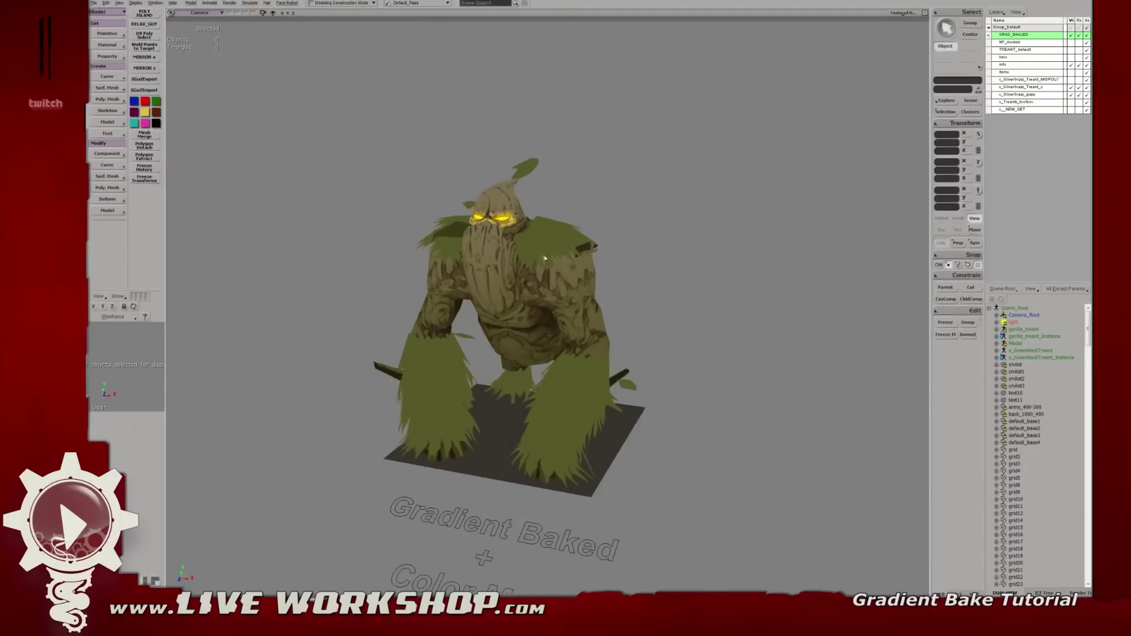
{"action": "middle_click_drag", "start_coordinate": [544, 258], "coordinate": [549, 351]}
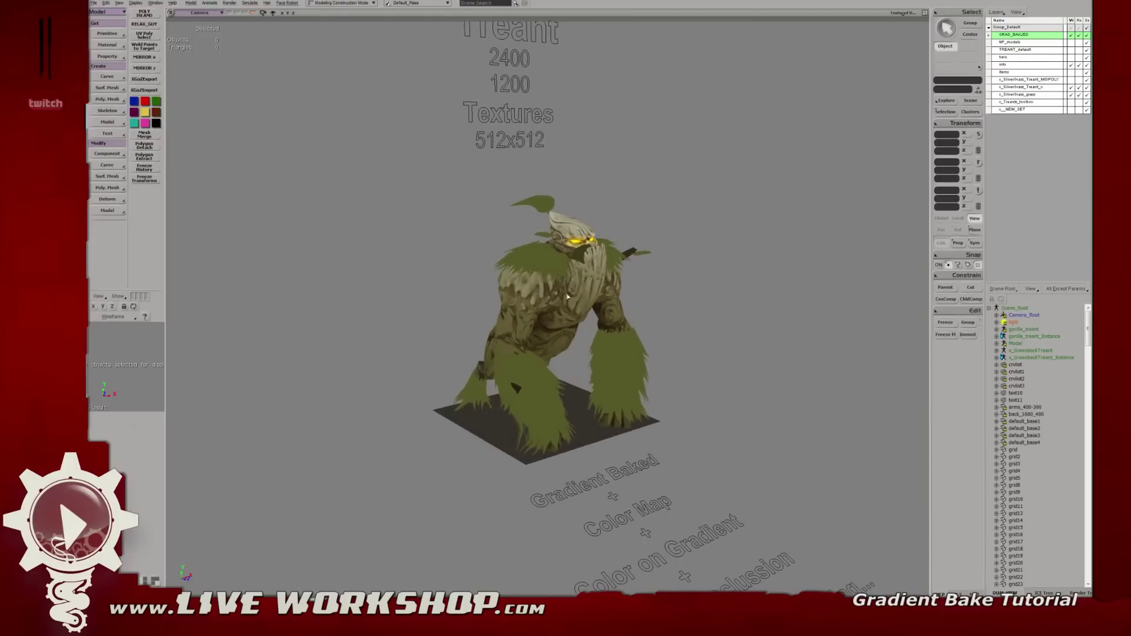
{"action": "middle_click_drag", "start_coordinate": [567, 296], "coordinate": [566, 262]}
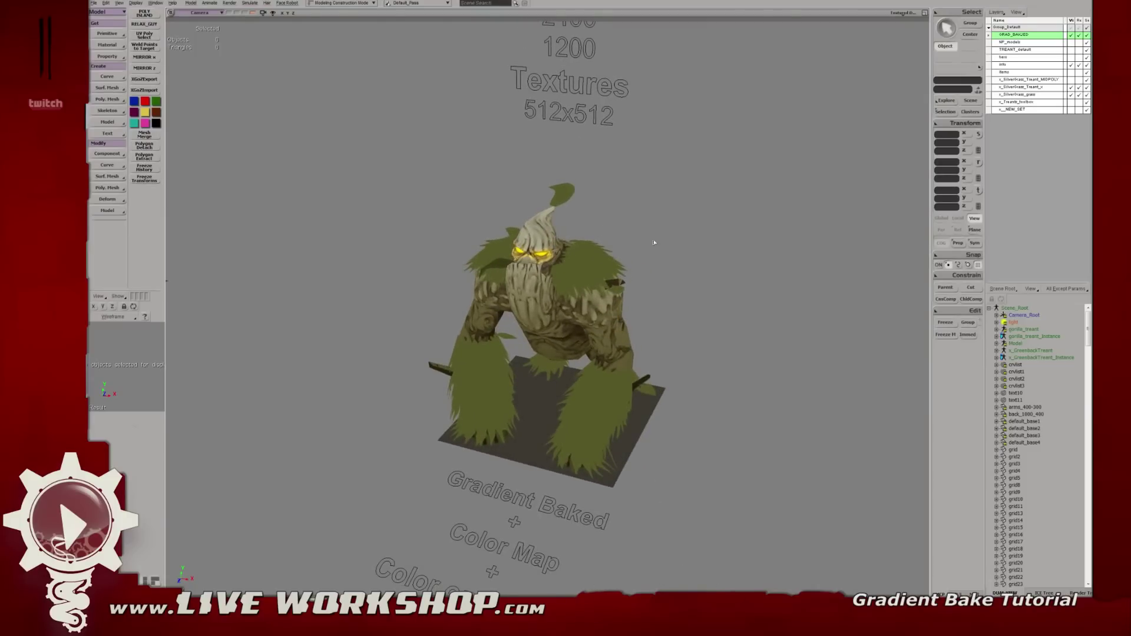
{"action": "middle_click_drag", "start_coordinate": [654, 242], "coordinate": [466, 252]}
{"action": "middle_click_drag", "start_coordinate": [637, 276], "coordinate": [609, 273]}
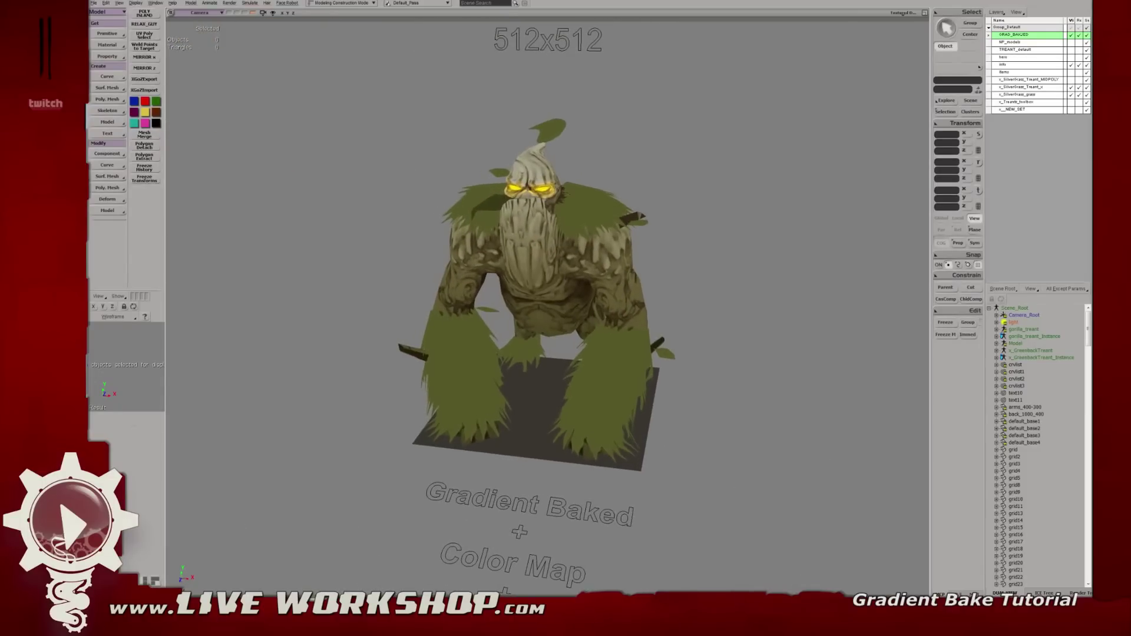
- Switch to the Firefox window with the Live Workshop website, move it over the scene and enlarge it
{"action": "key", "text": "alt+Tab"}
{"action": "key", "text": "alt+Tab"}
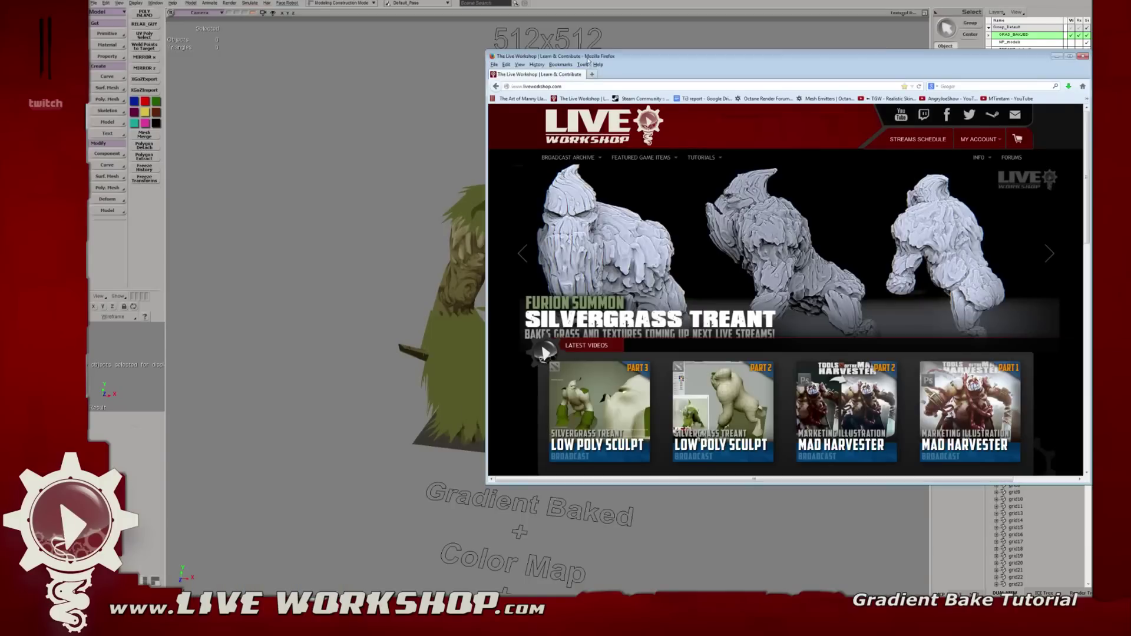
{"action": "left_click_drag", "start_coordinate": [586, 58], "coordinate": [396, 185]}
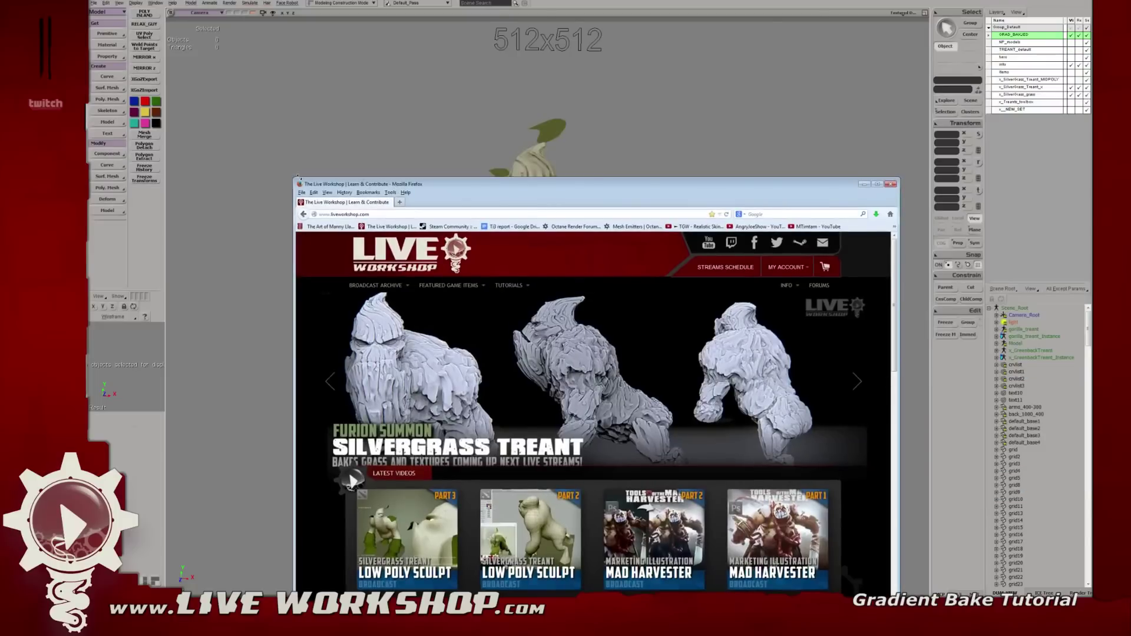
{"action": "left_click_drag", "start_coordinate": [296, 177], "coordinate": [207, 74]}
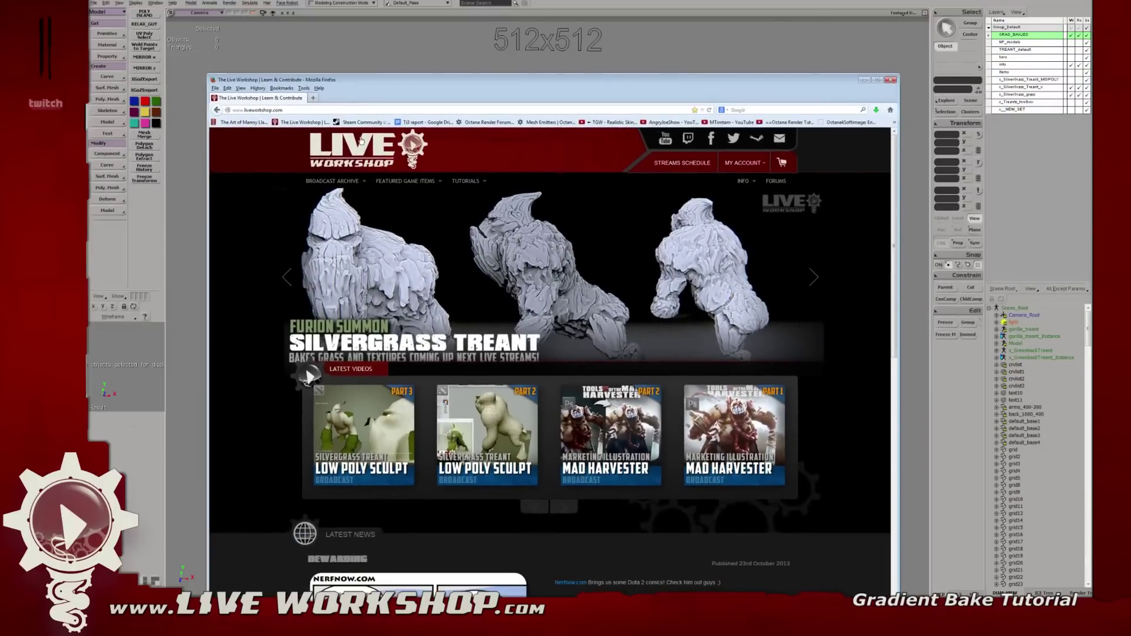
- Look through the website's Broadcast Archive, Featured Game Items and Tutorials sections
{"action": "left_click", "coordinate": [351, 111]}
{"action": "mouse_move", "coordinate": [348, 185]}
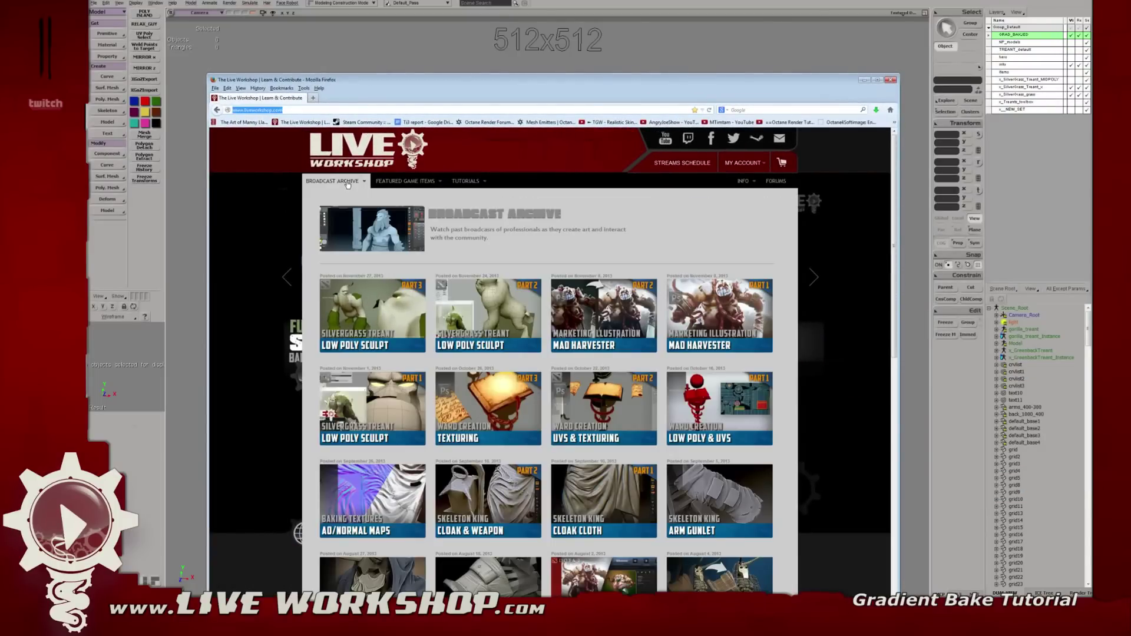
{"action": "mouse_move", "coordinate": [414, 184]}
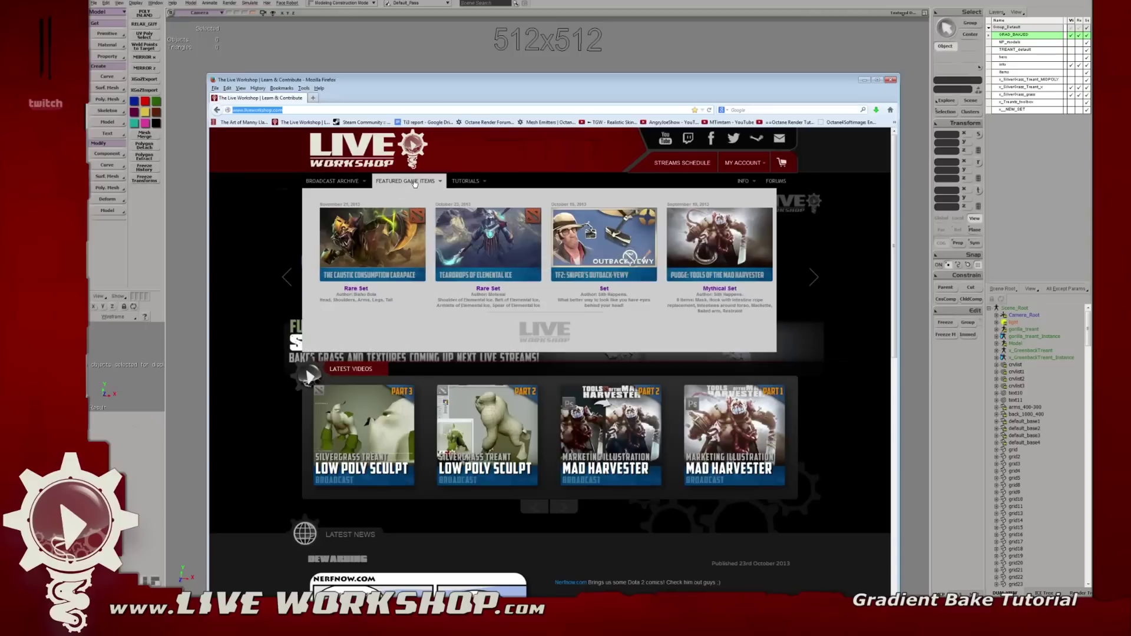
{"action": "mouse_move", "coordinate": [467, 181]}
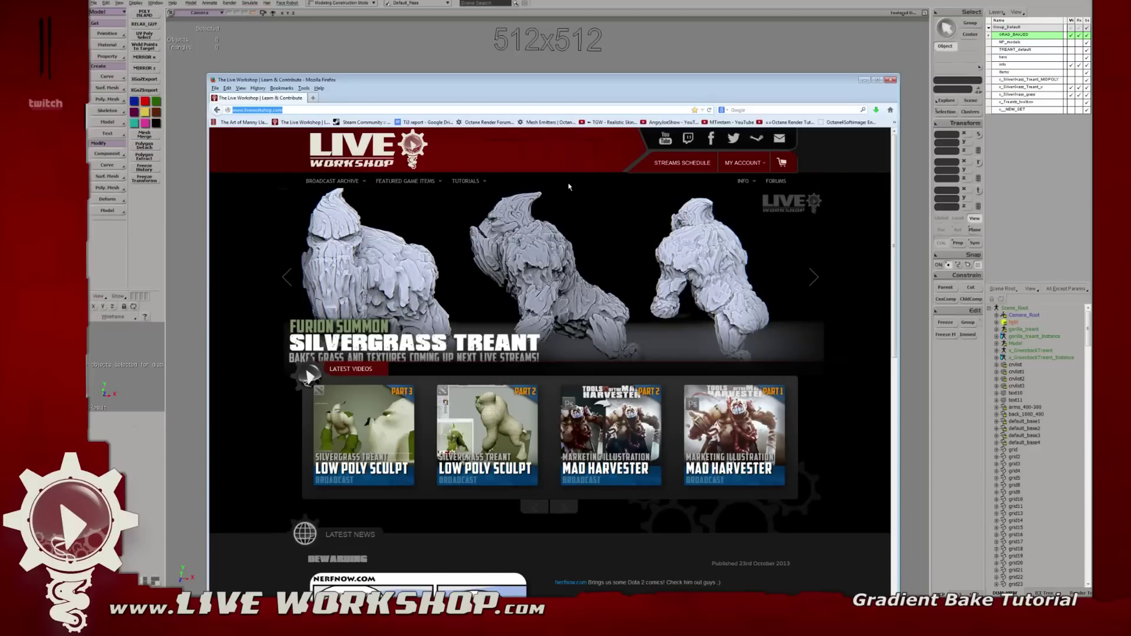
- Open the website's Forums page, go back to the home page and return to the Softimage scene
{"action": "left_click", "coordinate": [775, 181]}
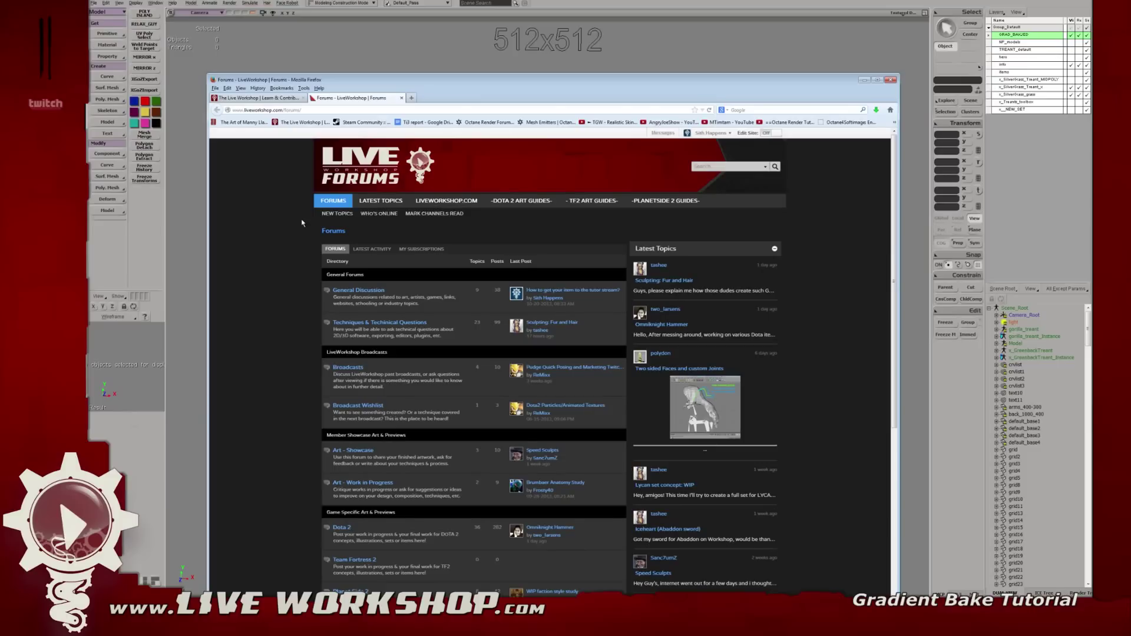
{"action": "left_click", "coordinate": [277, 99]}
{"action": "key", "text": "alt+Tab"}
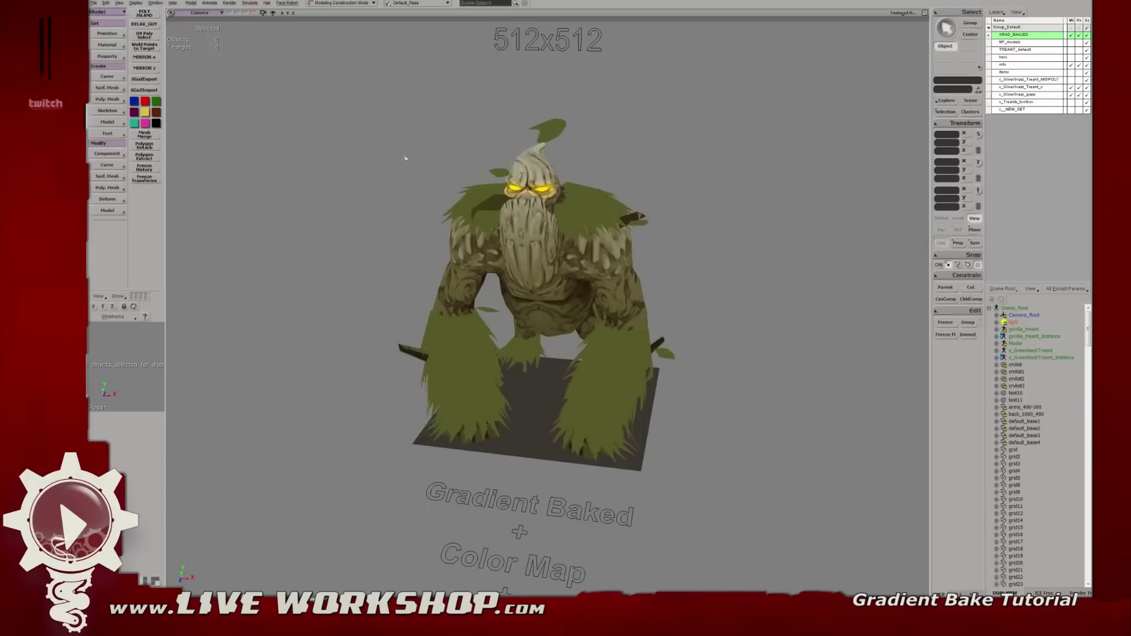